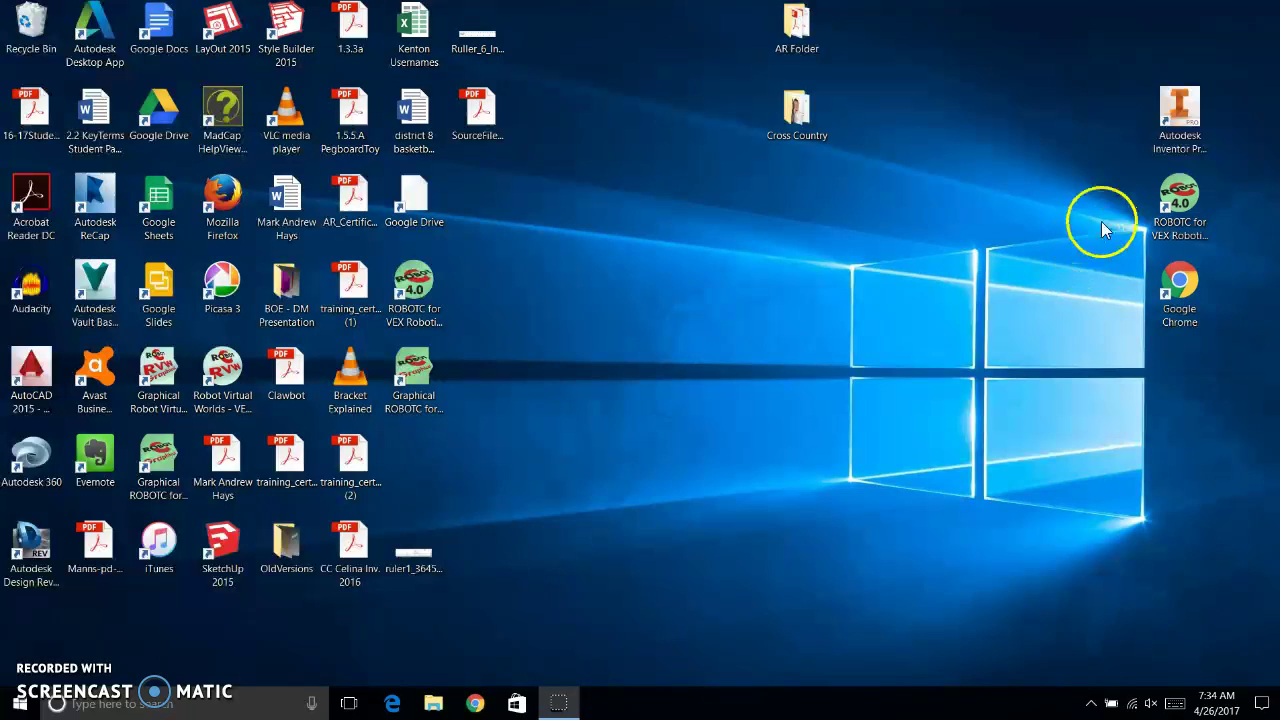
# Step: Launch Google Chrome and go to Google Drive through the Google apps grid
pyautogui.doubleClick(1179, 287)
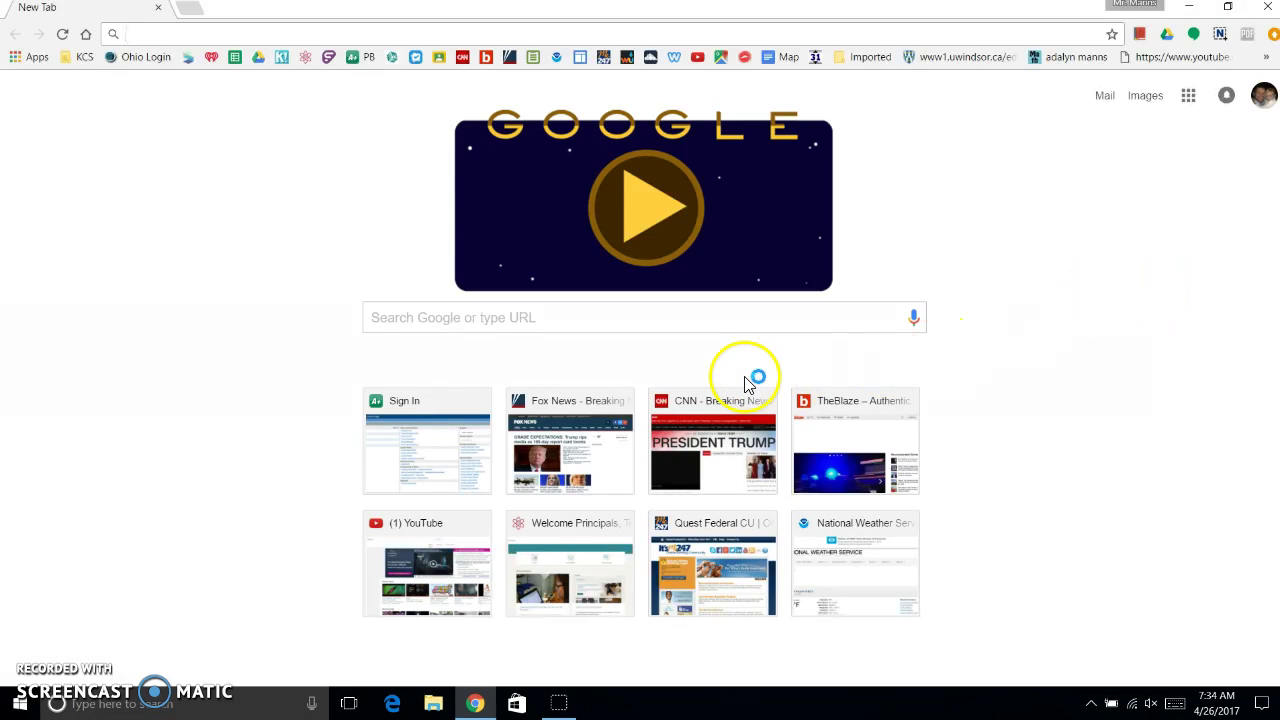
pyautogui.click(1189, 98)
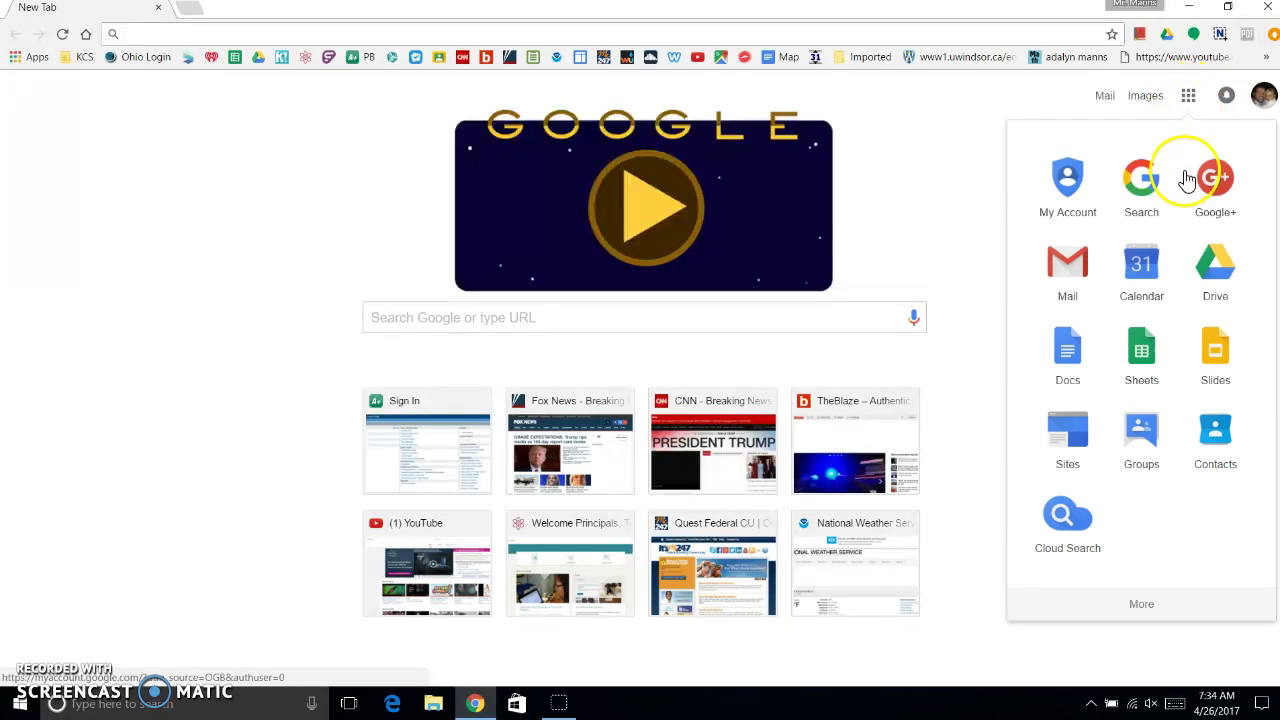
pyautogui.click(1214, 278)
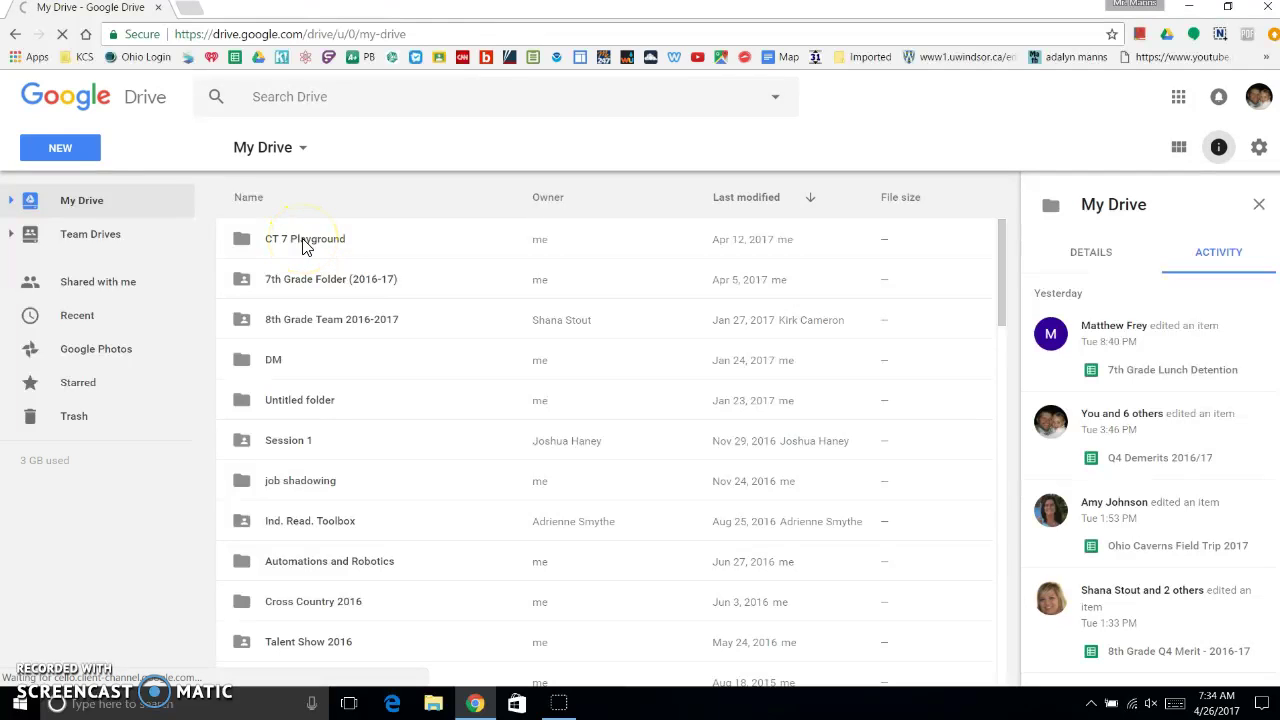
# Step: Create a new folder named 'CT 7 - Playground' in My Drive
pyautogui.click(66, 155)
pyautogui.click(95, 199)
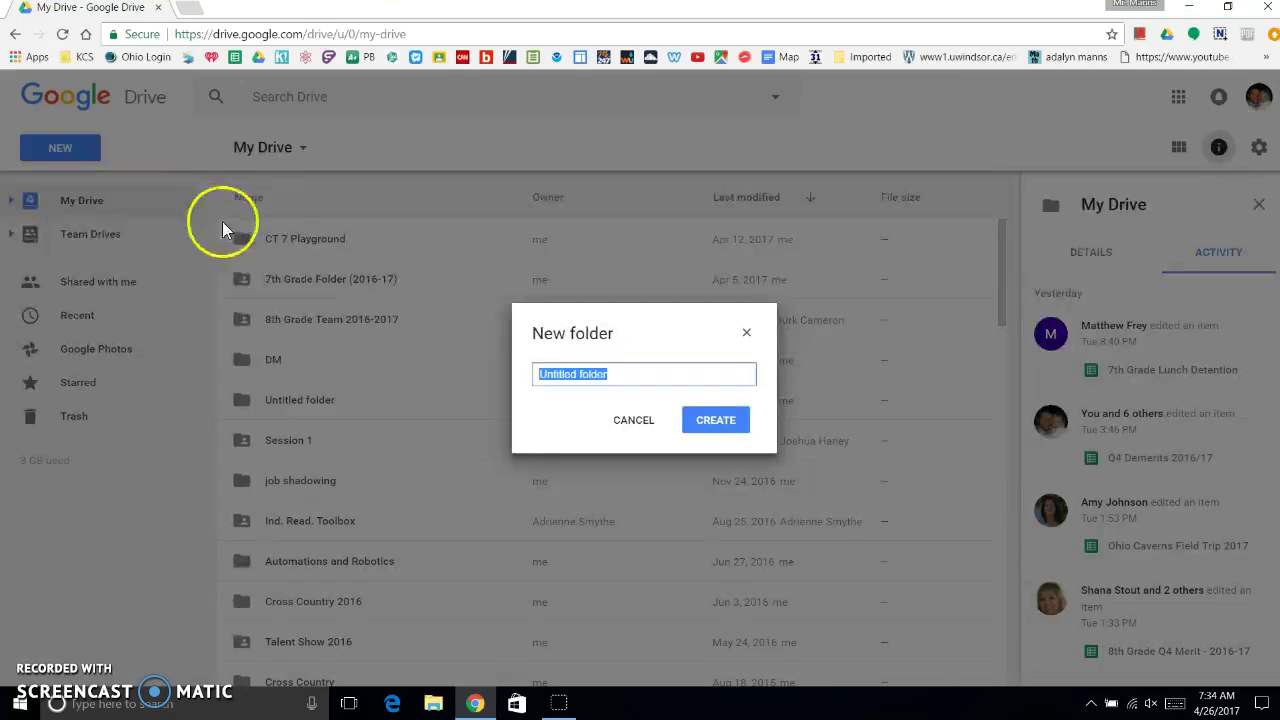
pyautogui.write('CT')
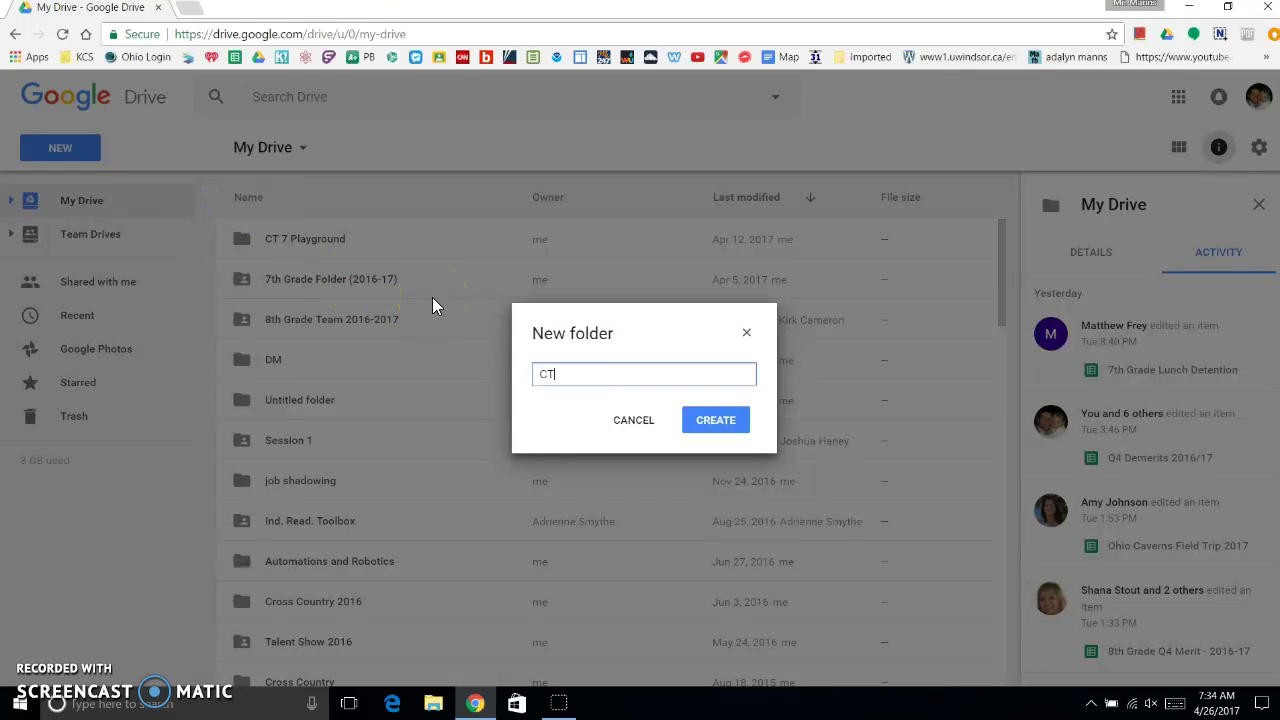
pyautogui.write(' 7 - Playground')
pyautogui.click(562, 358)
pyautogui.click(729, 408)
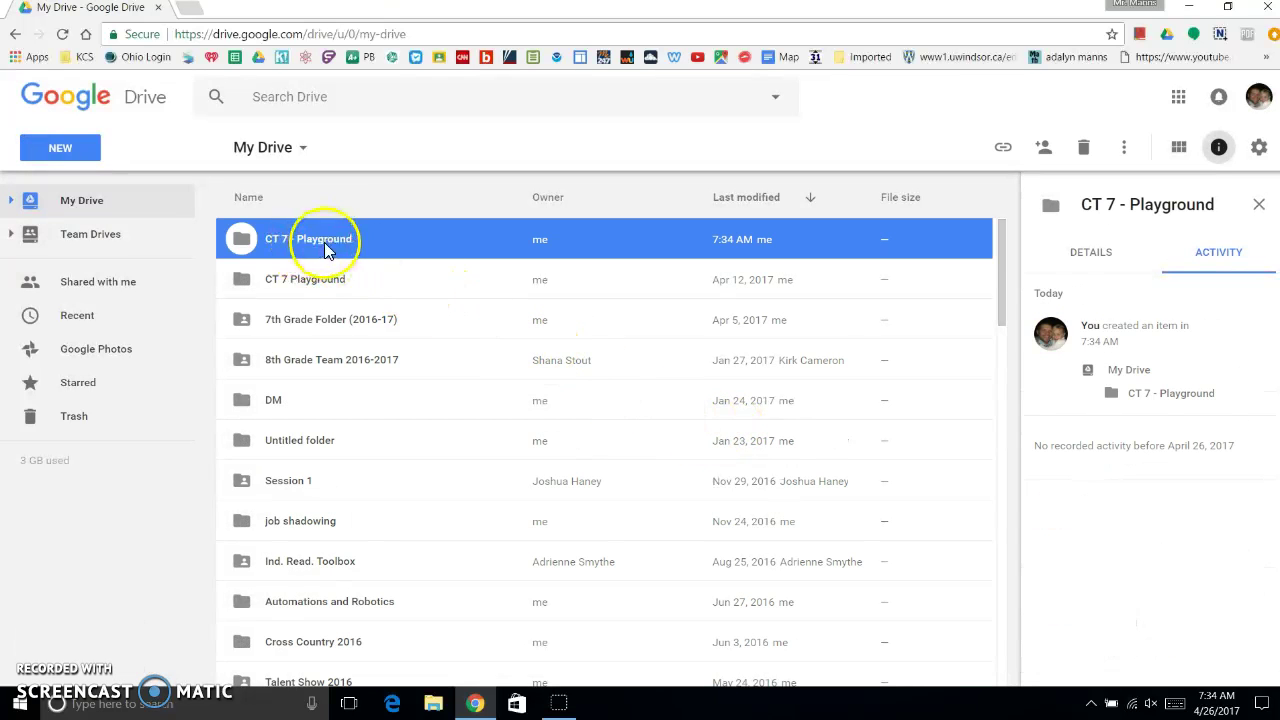
# Step: Review the CT 7 - Playground folder's sharing access level, then close sharing settings
pyautogui.rightClick(336, 250)
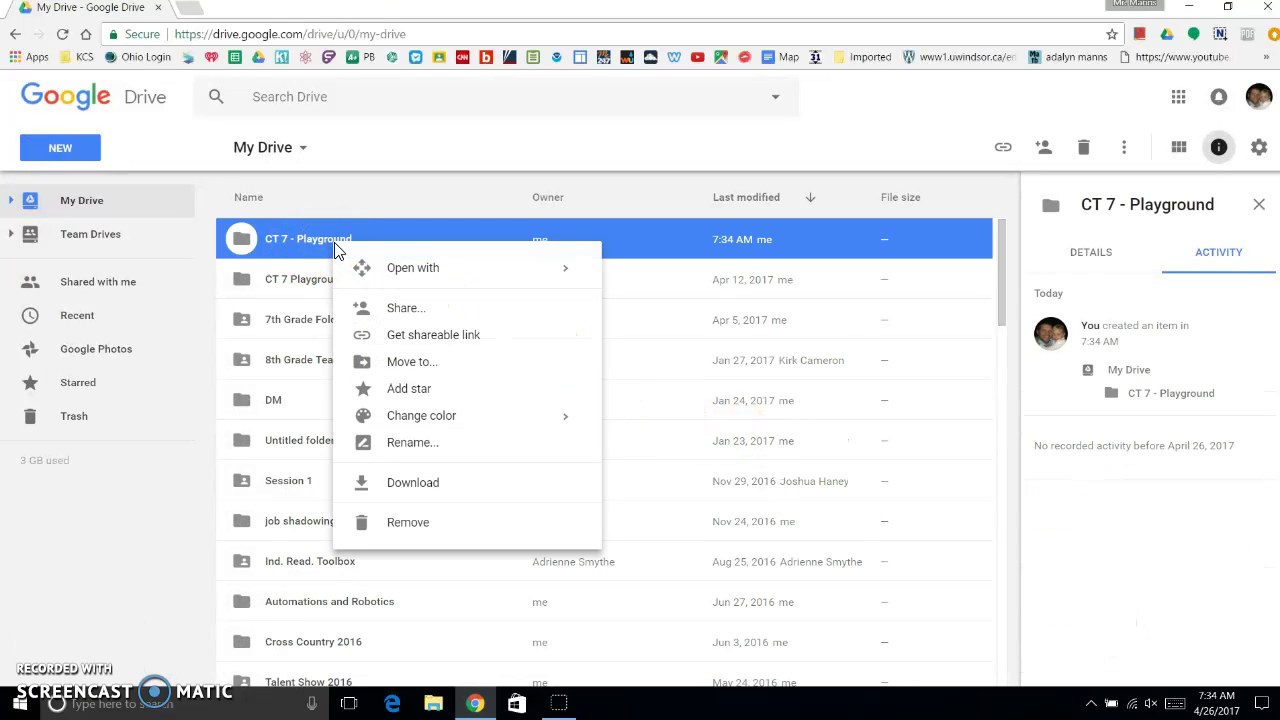
pyautogui.click(371, 312)
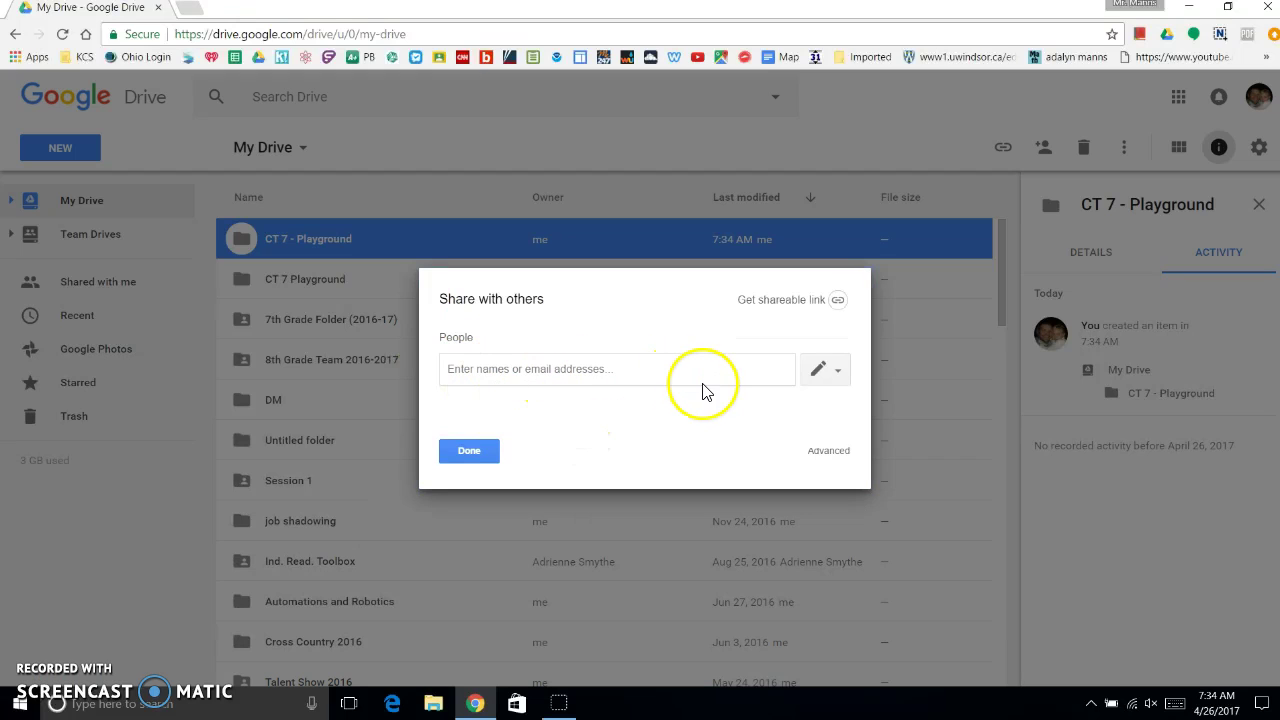
pyautogui.click(822, 376)
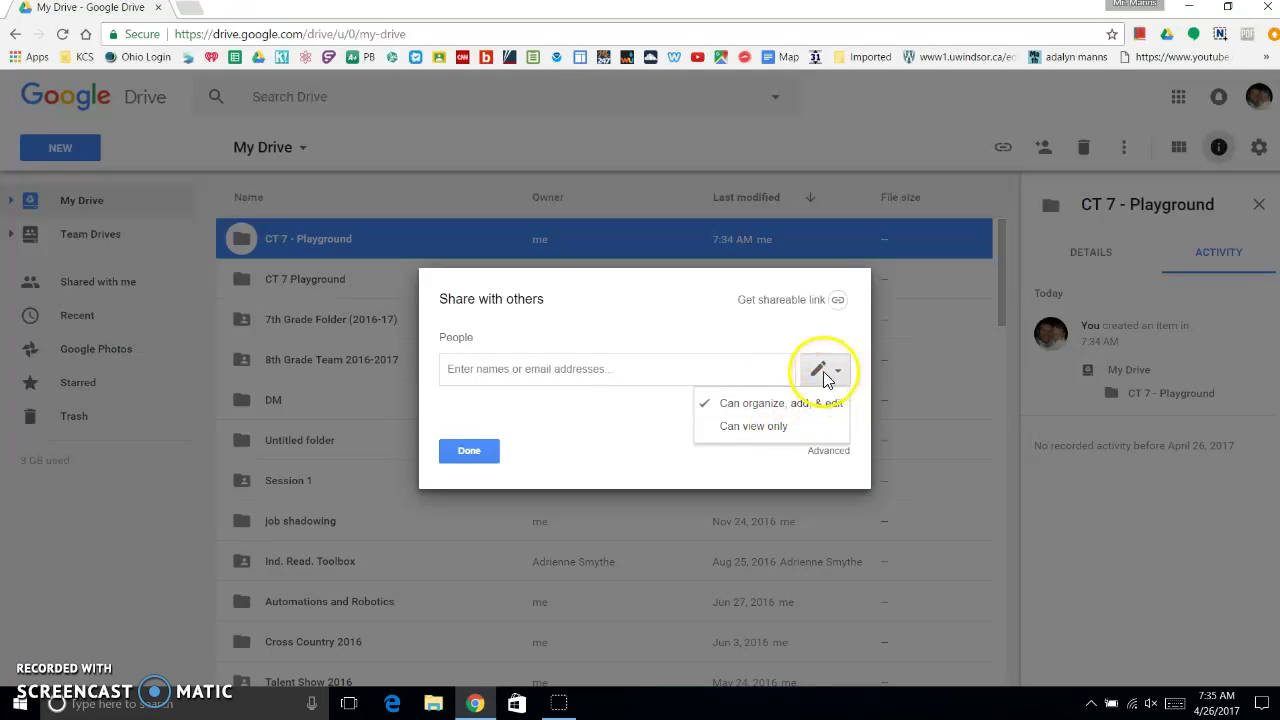
pyautogui.click(483, 450)
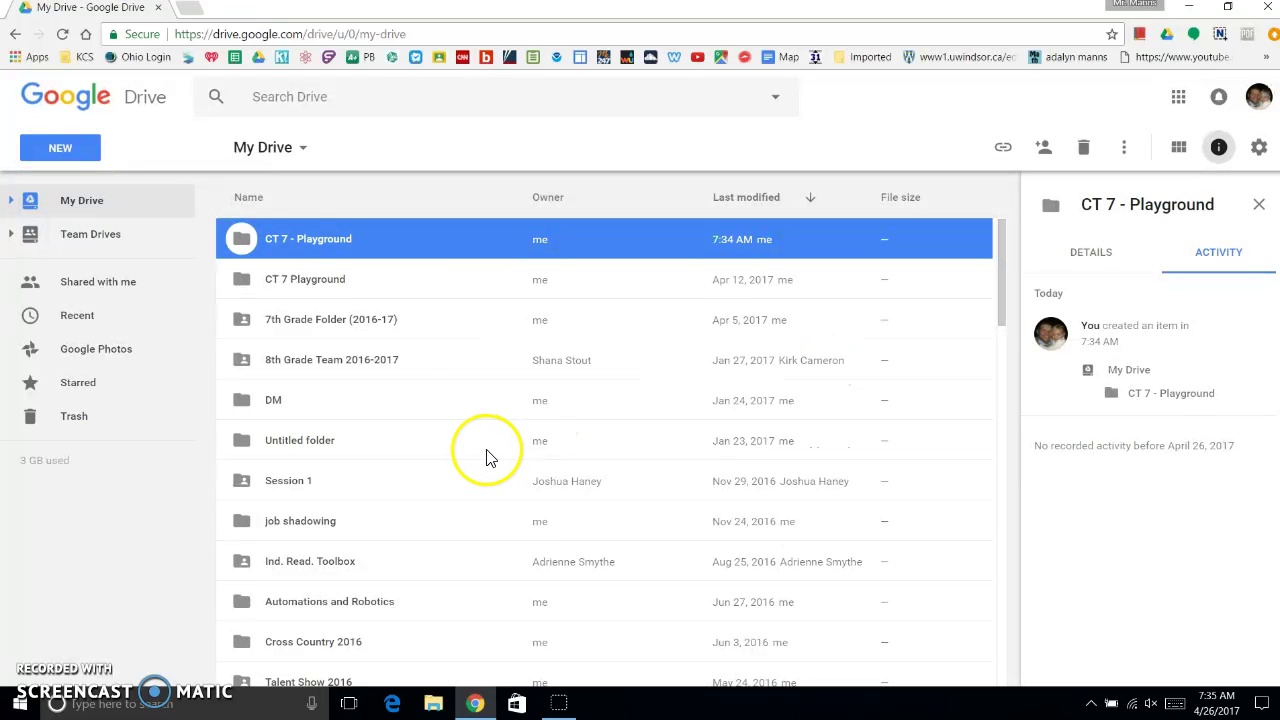
# Step: Open the Documents folder in a maximized File Explorer window
pyautogui.click(434, 705)
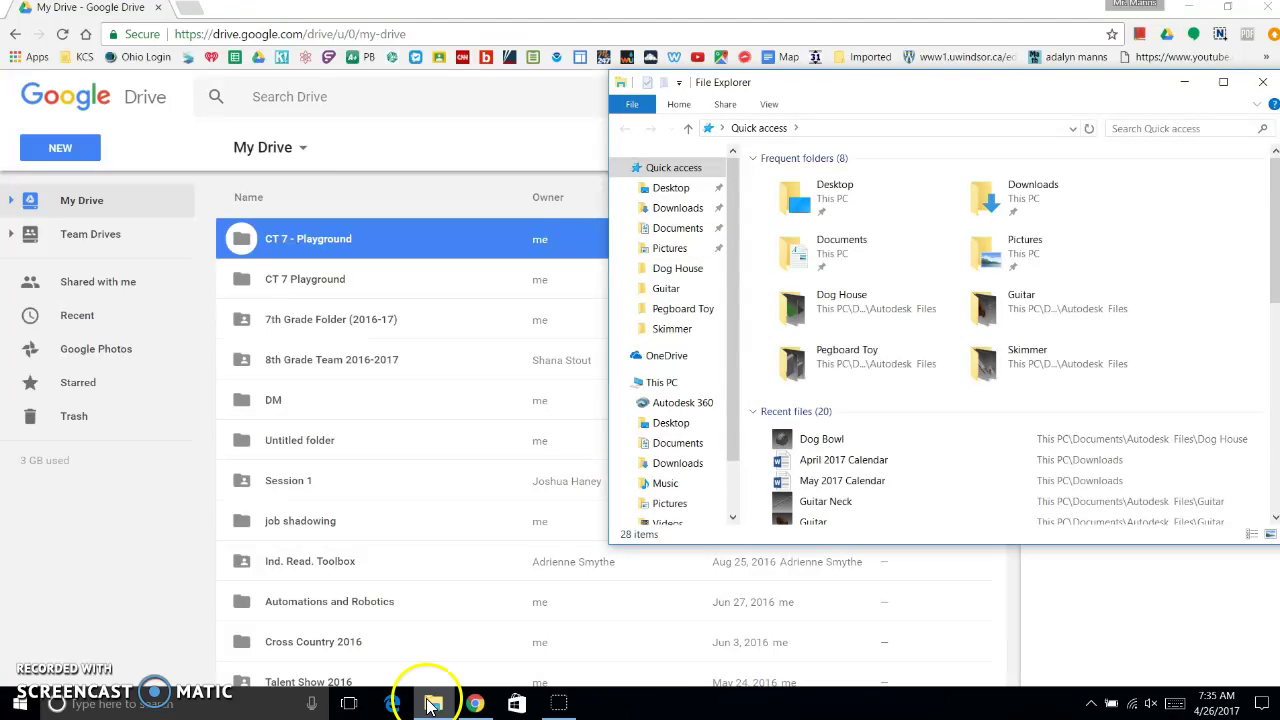
pyautogui.click(1214, 88)
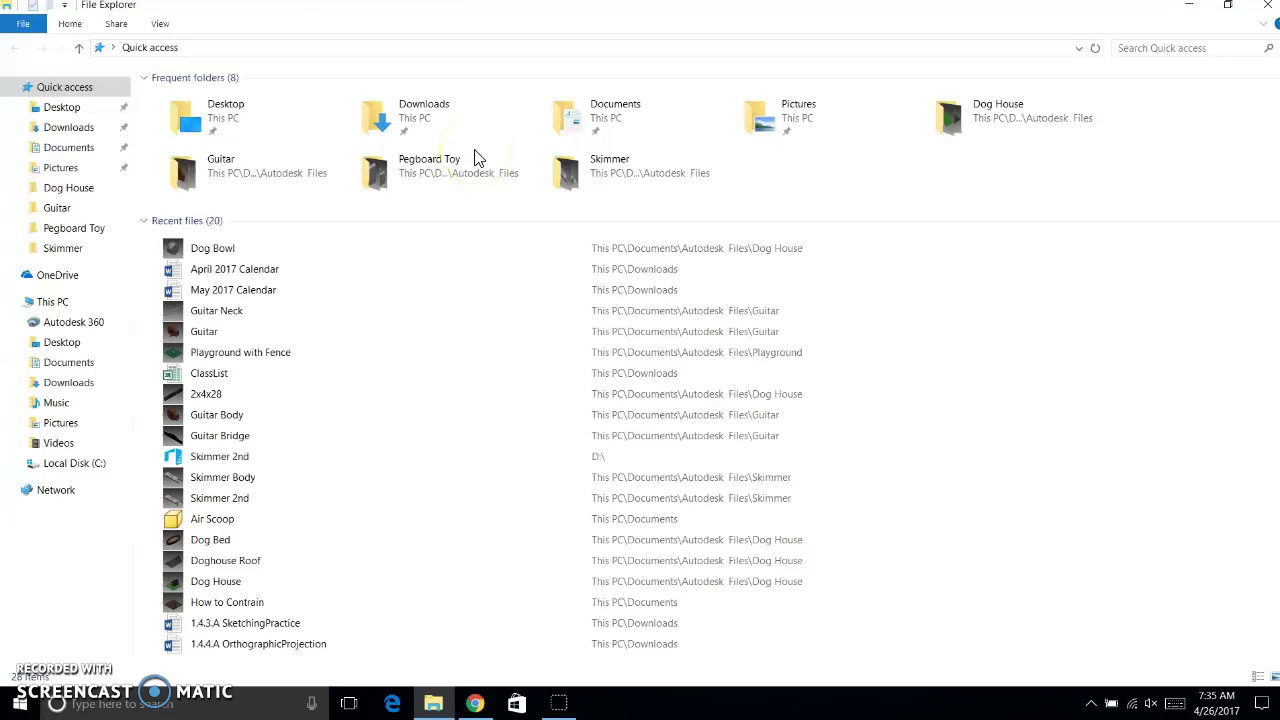
pyautogui.moveTo(534, 129); pyautogui.dragTo(620, 122)
pyautogui.doubleClick(601, 121)
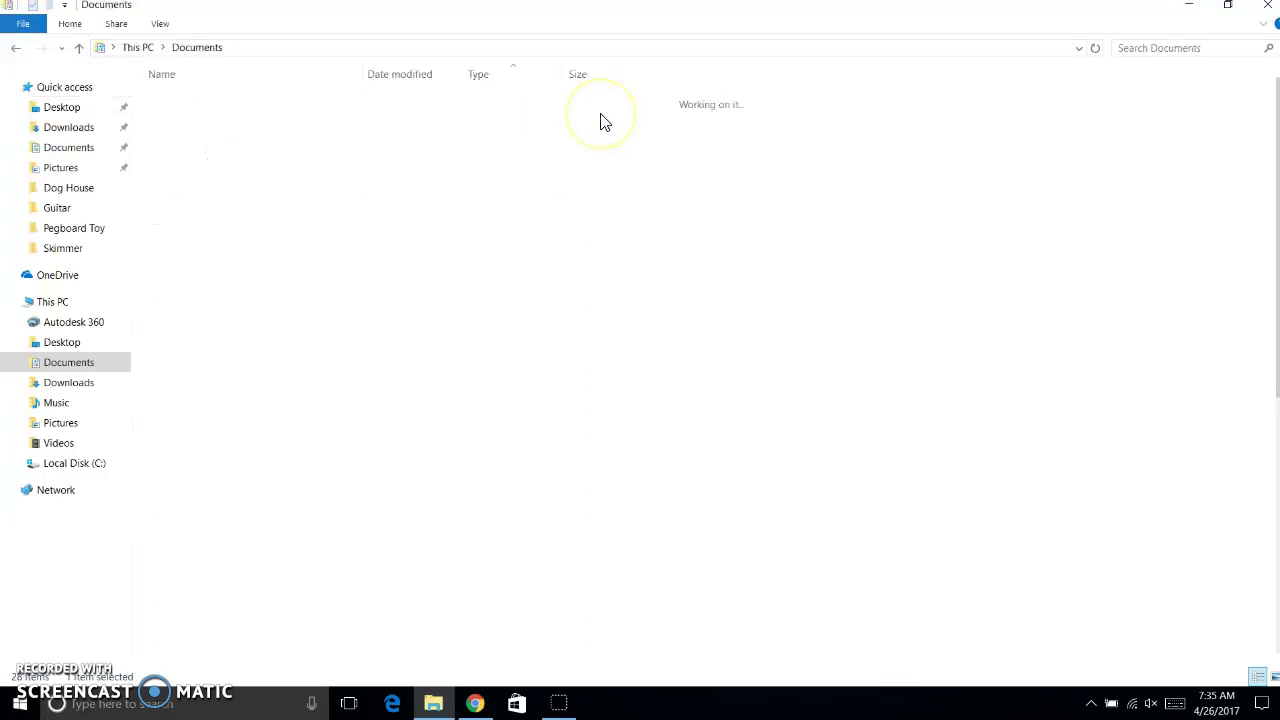
# Step: Scroll down to locate the Merry Go Round part and assembly files
pyautogui.scroll(-6, 268, 303)
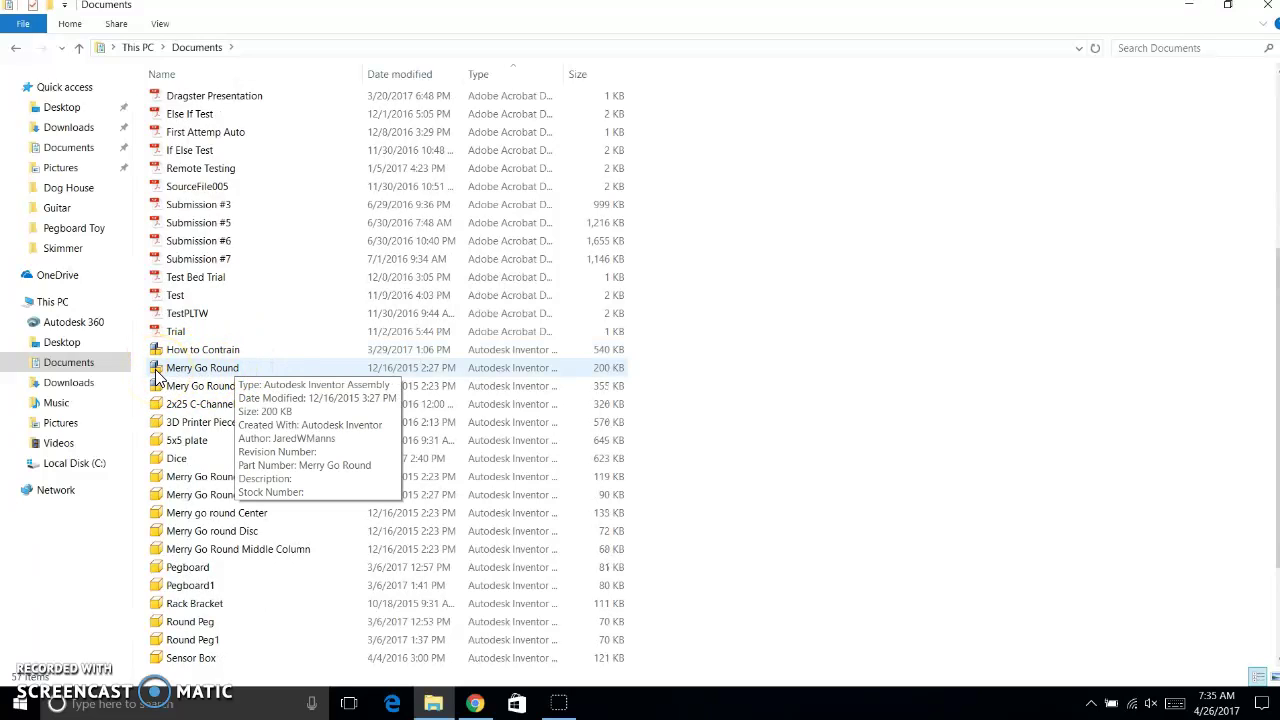
pyautogui.click(157, 390)
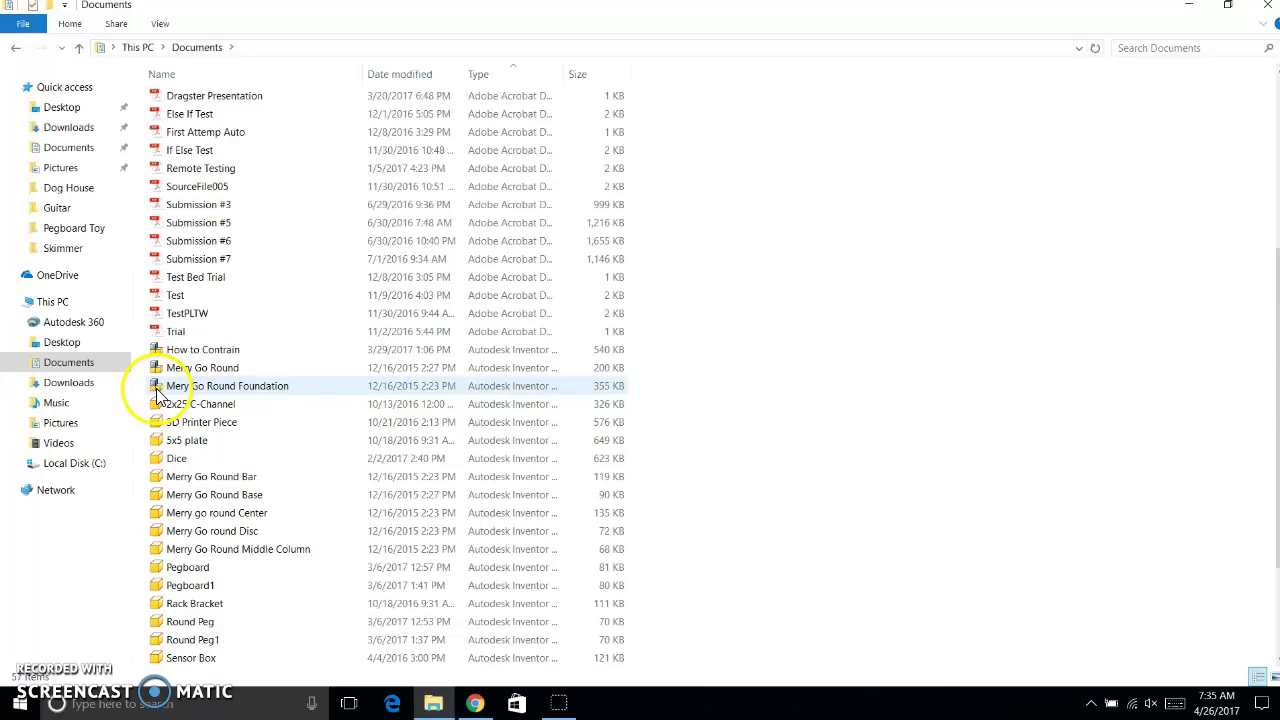
pyautogui.moveTo(171, 392)
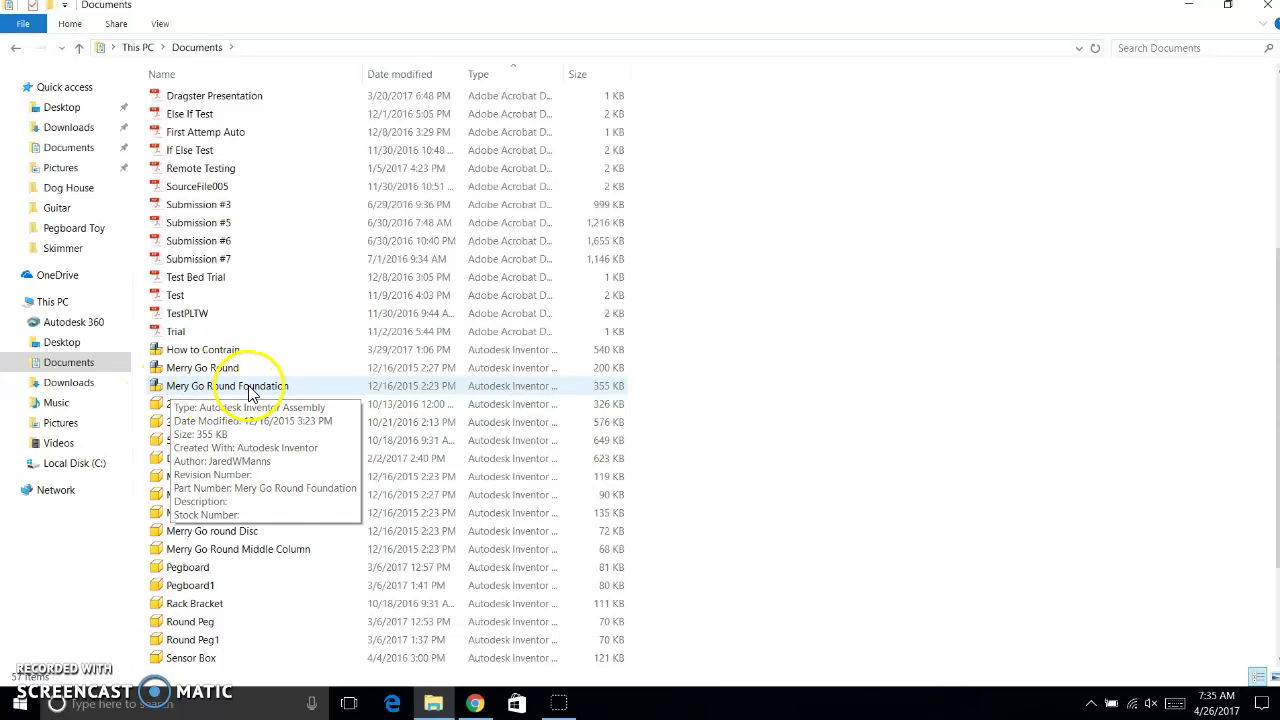
pyautogui.scroll(-3, 250, 392)
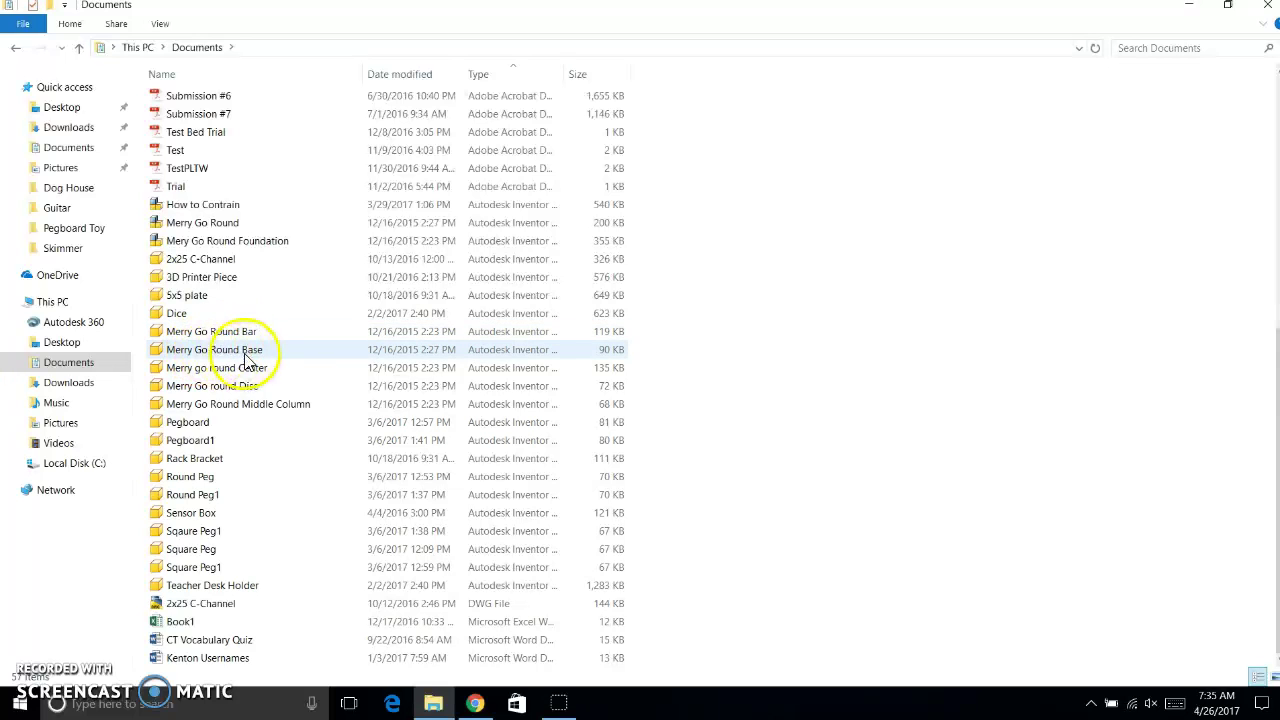
pyautogui.moveTo(238, 357)
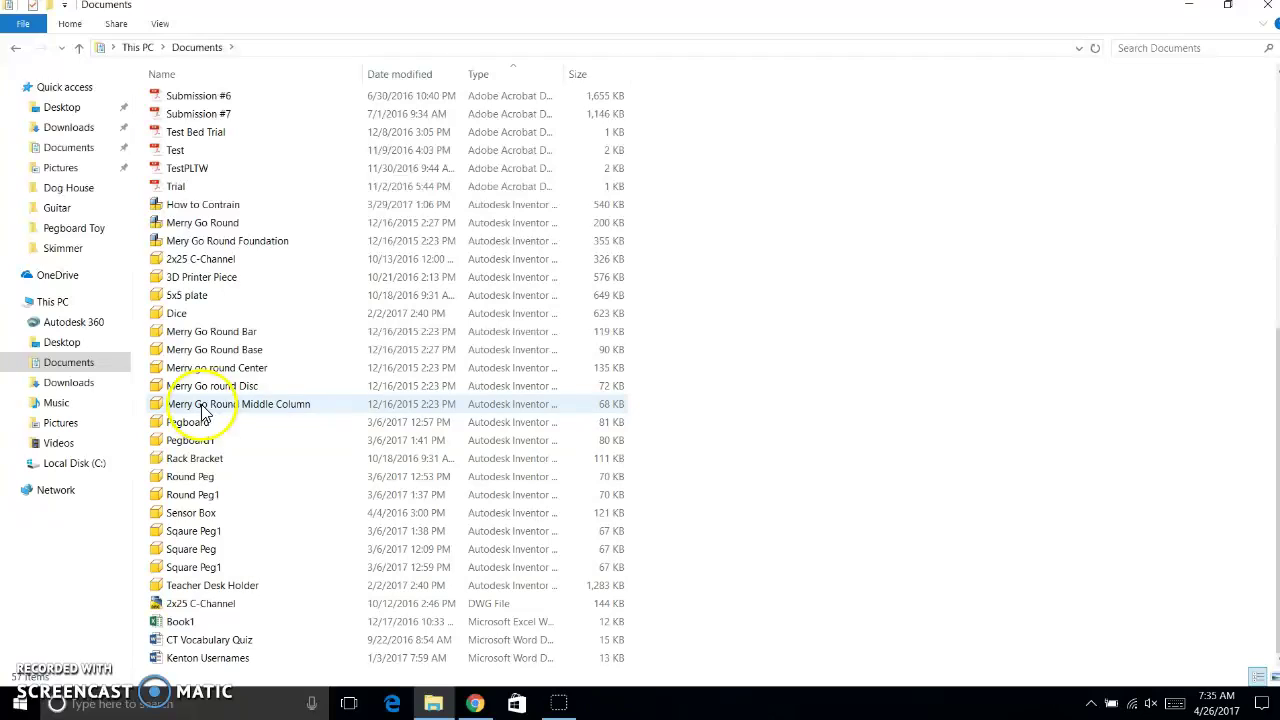
pyautogui.moveTo(276, 412)
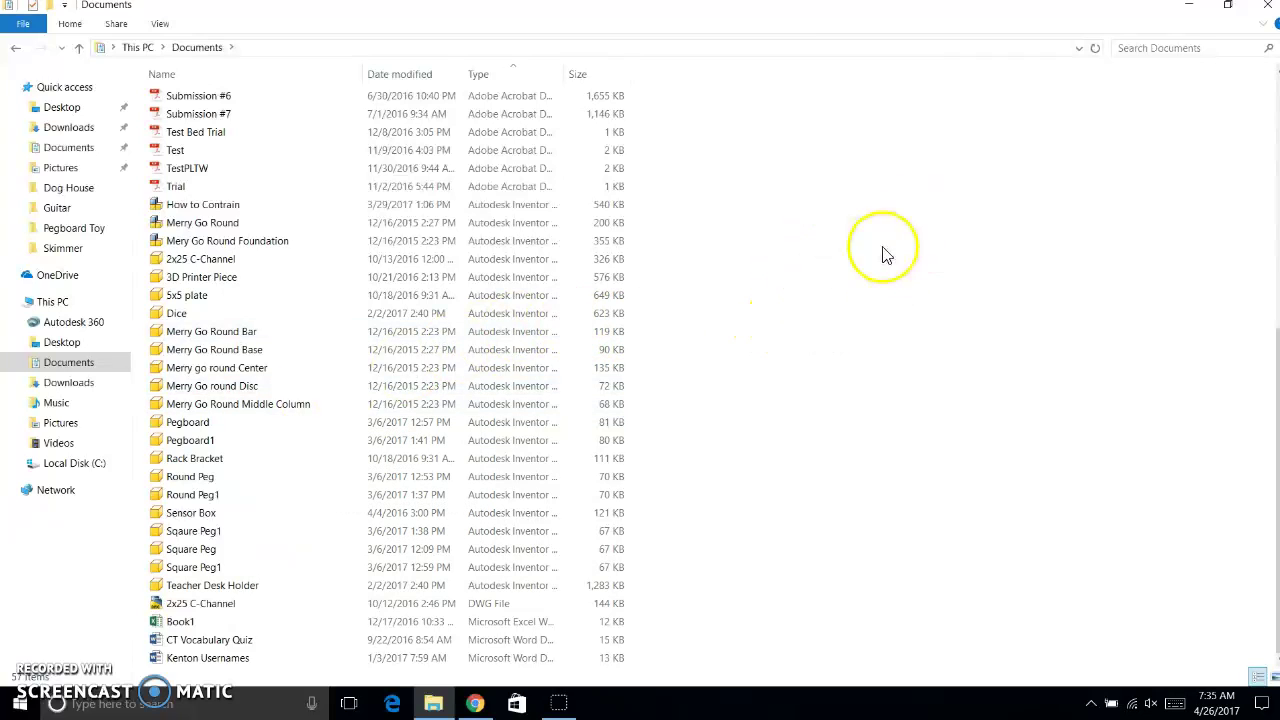
# Step: Create a new folder named 'Merry-go-Round' in Documents
pyautogui.rightClick(877, 295)
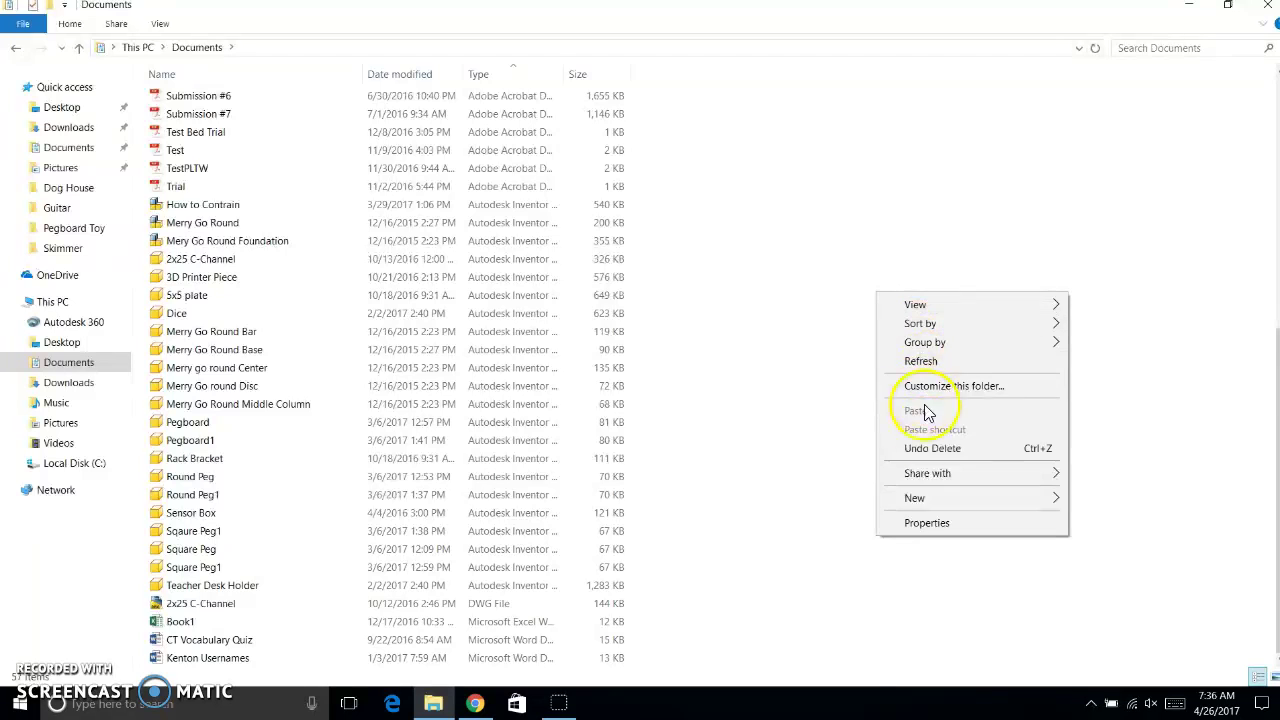
pyautogui.moveTo(931, 499)
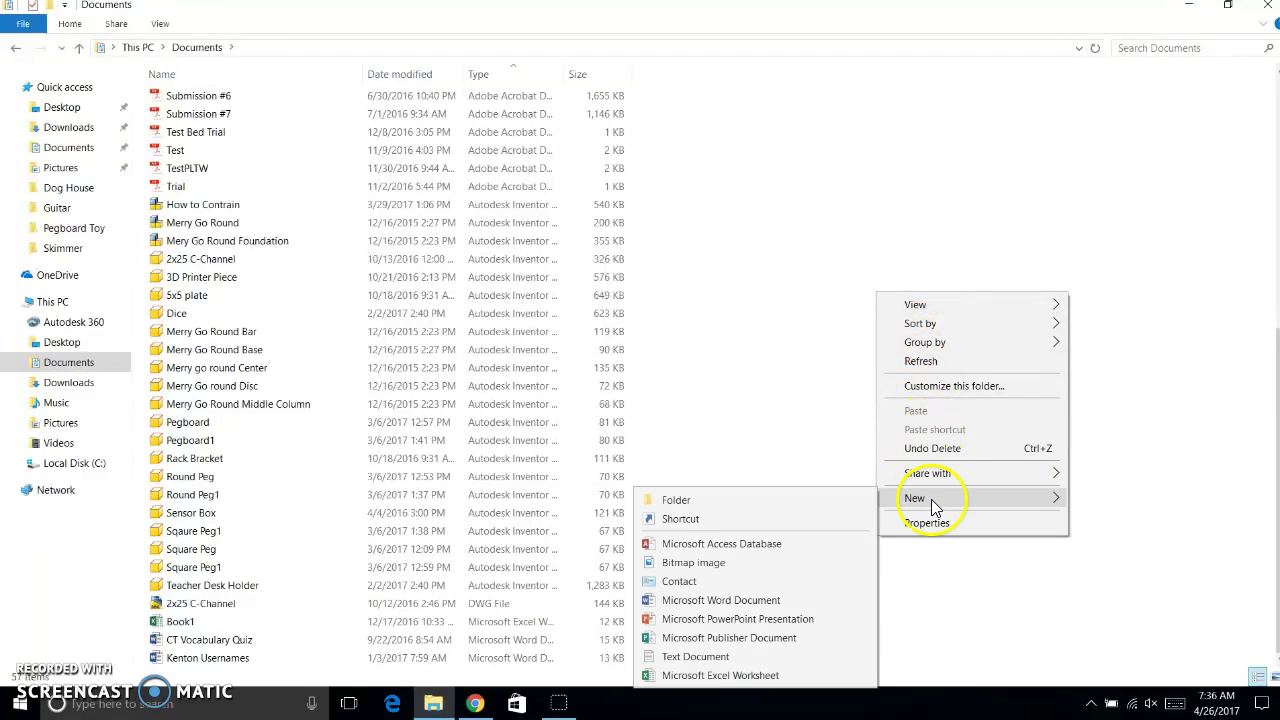
pyautogui.click(827, 499)
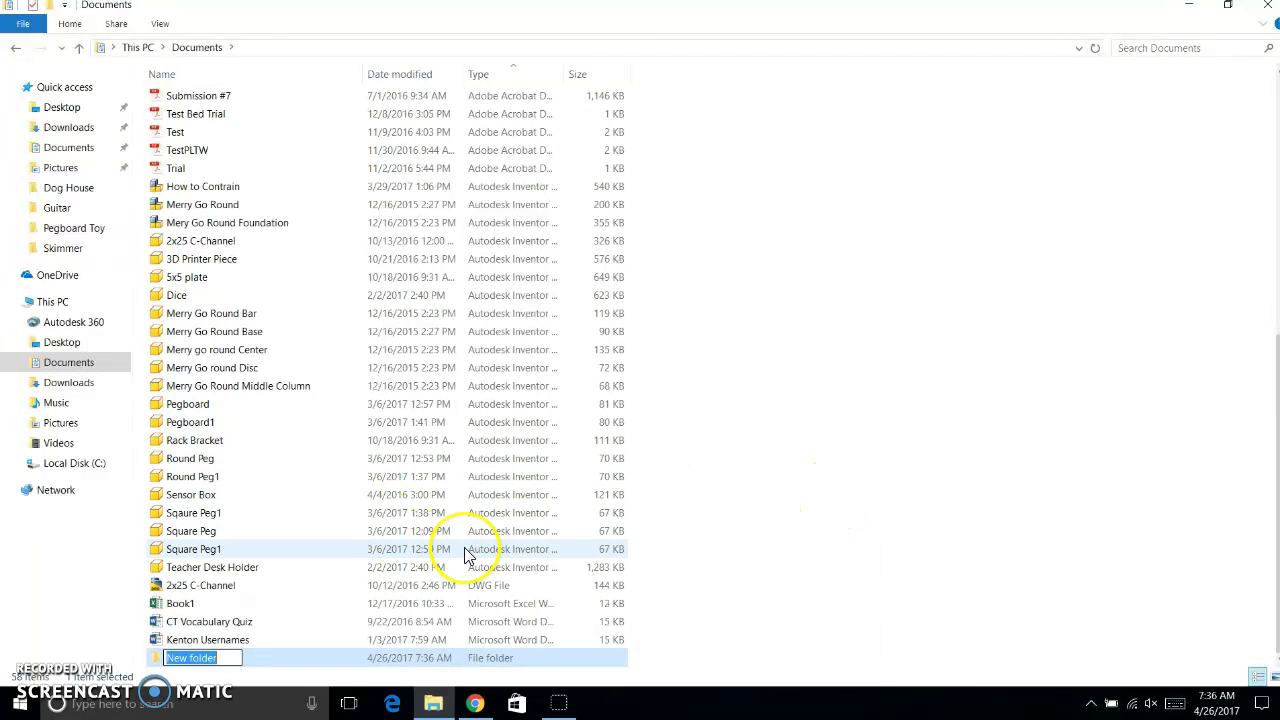
pyautogui.write('Me')
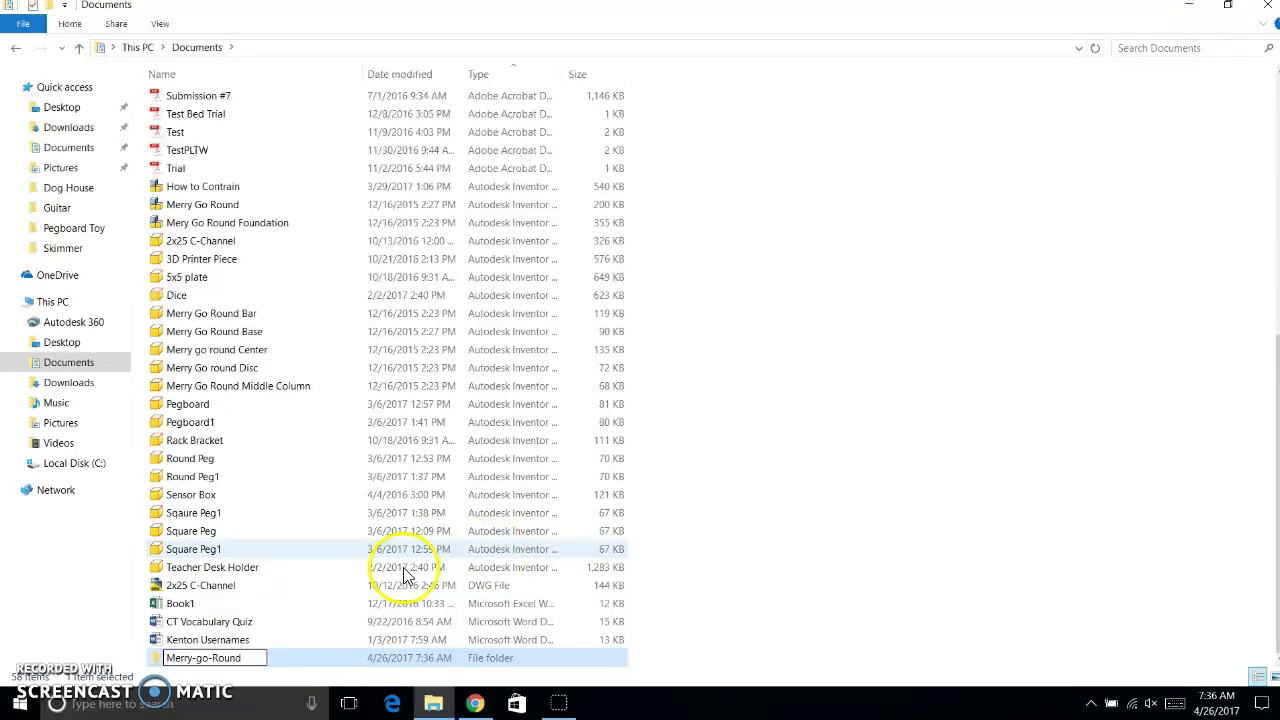
pyautogui.write('rry-go-Round')
pyautogui.click(910, 408)
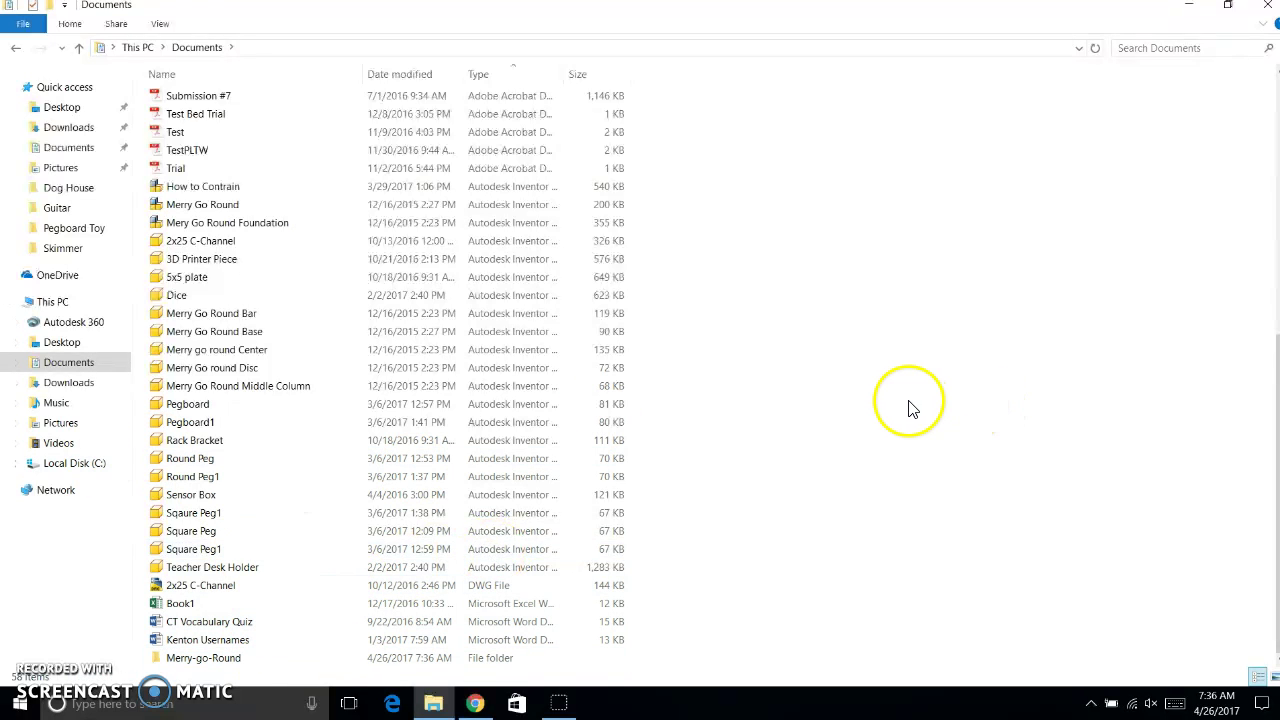
# Step: Move the Bar, Center, Disc, Middle Column, assembly and Foundation files into Merry-go-Round
pyautogui.click(221, 322)
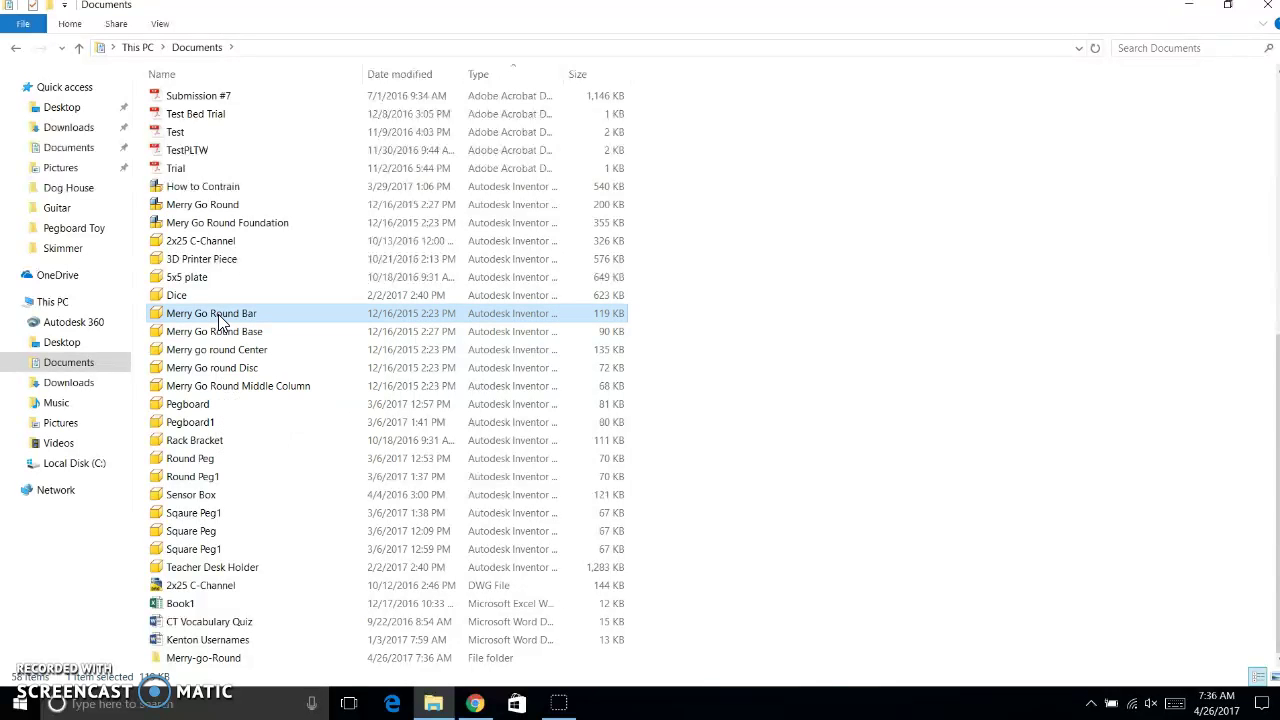
pyautogui.moveTo(218, 318); pyautogui.dragTo(213, 663)
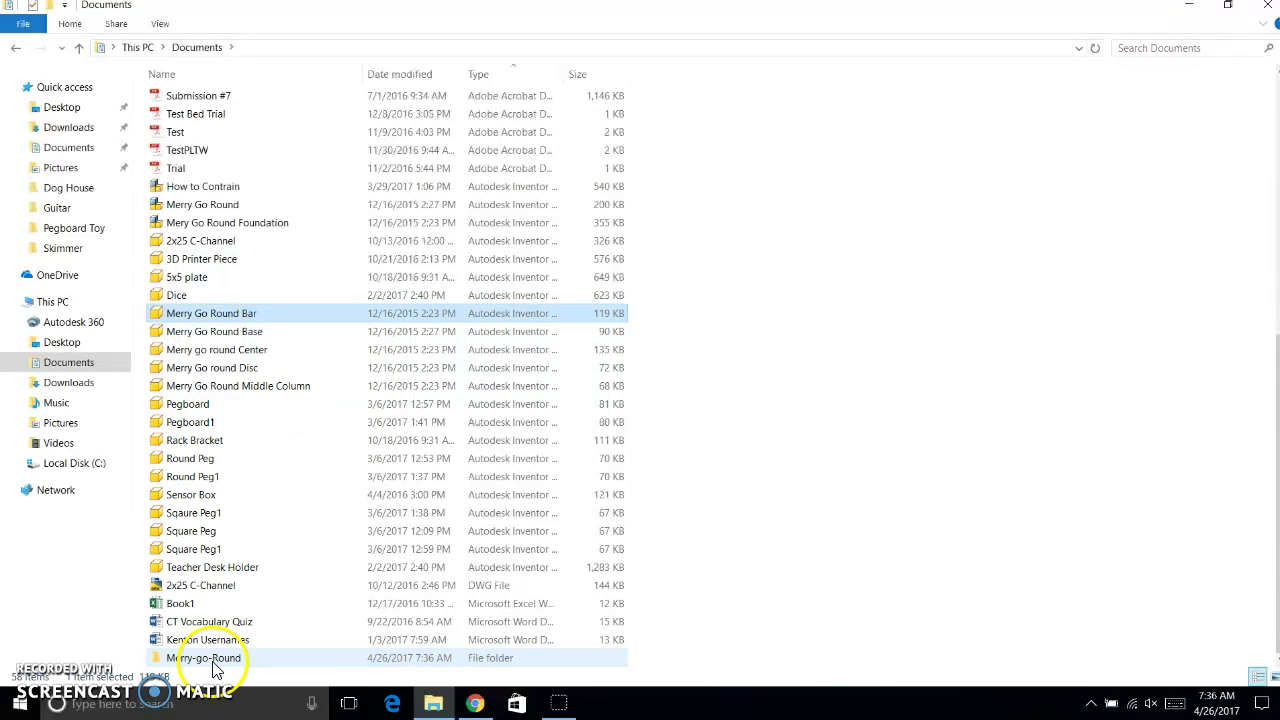
pyautogui.keyDown('ctrl'); pyautogui.click(263, 351); pyautogui.keyUp('ctrl')
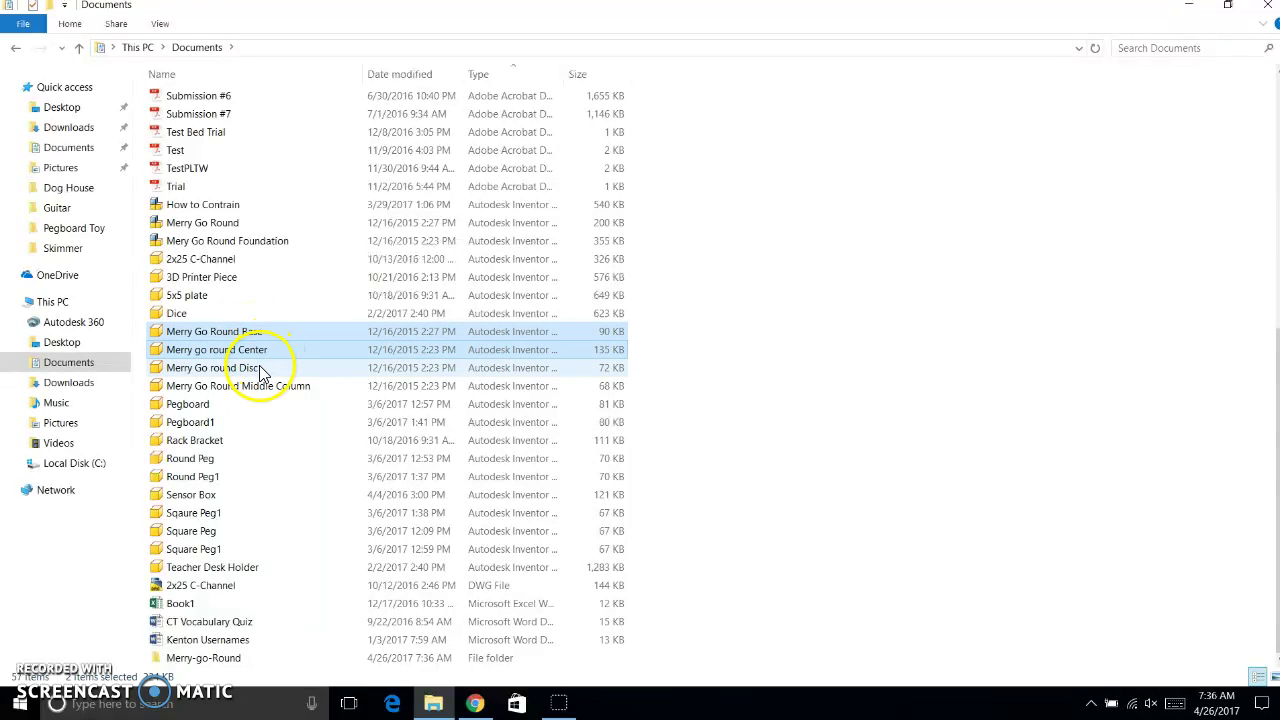
pyautogui.keyDown('ctrl'); pyautogui.click(260, 368); pyautogui.keyUp('ctrl')
pyautogui.keyDown('ctrl'); pyautogui.click(258, 388); pyautogui.keyUp('ctrl')
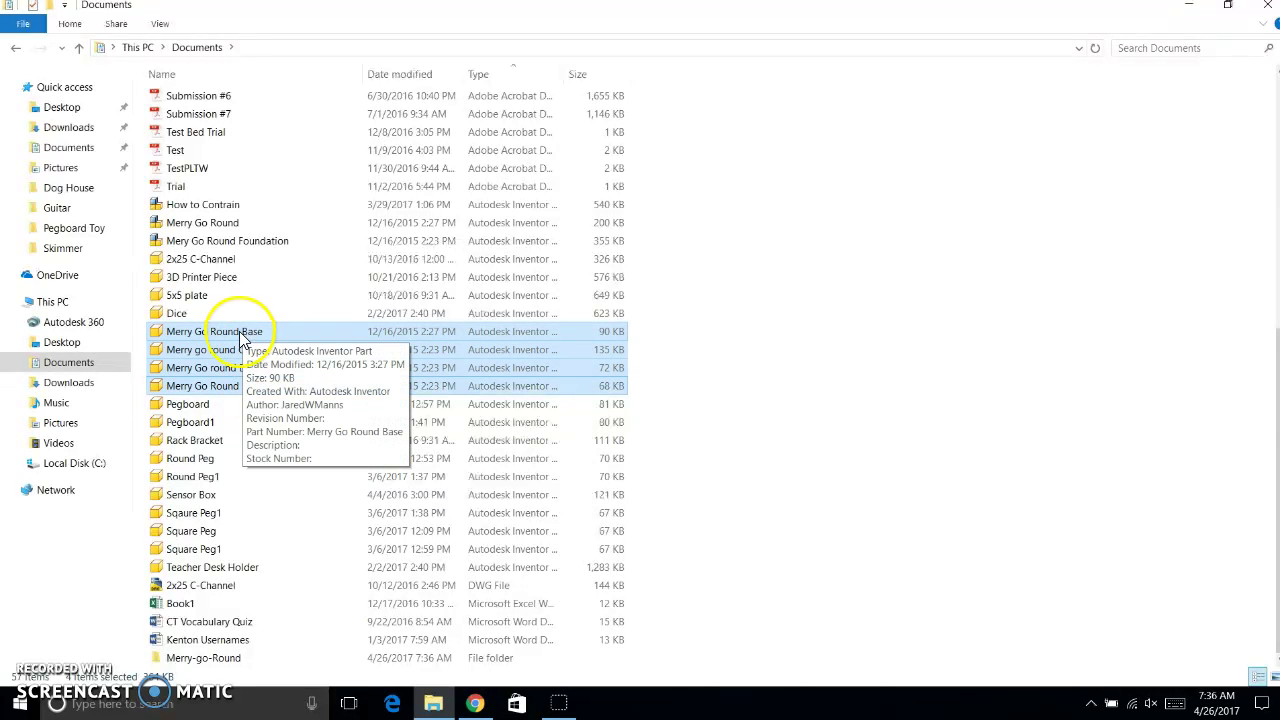
pyautogui.moveTo(239, 336); pyautogui.dragTo(205, 661)
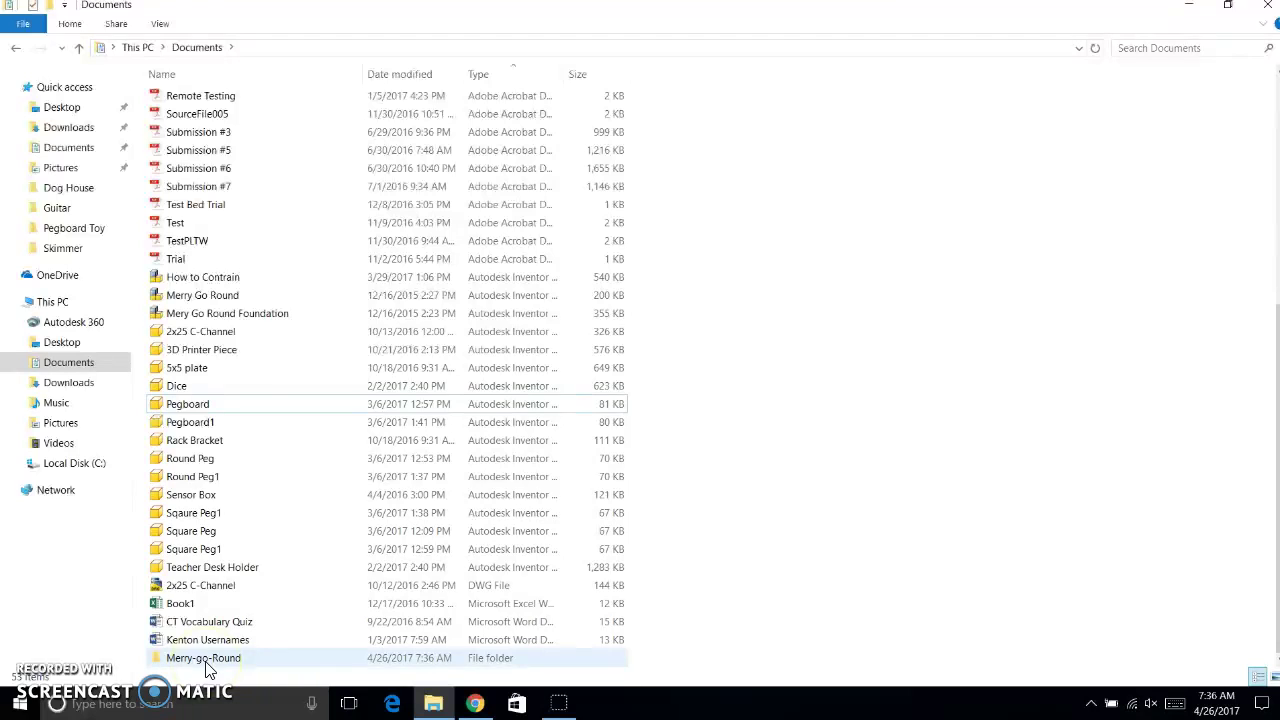
pyautogui.click(229, 297)
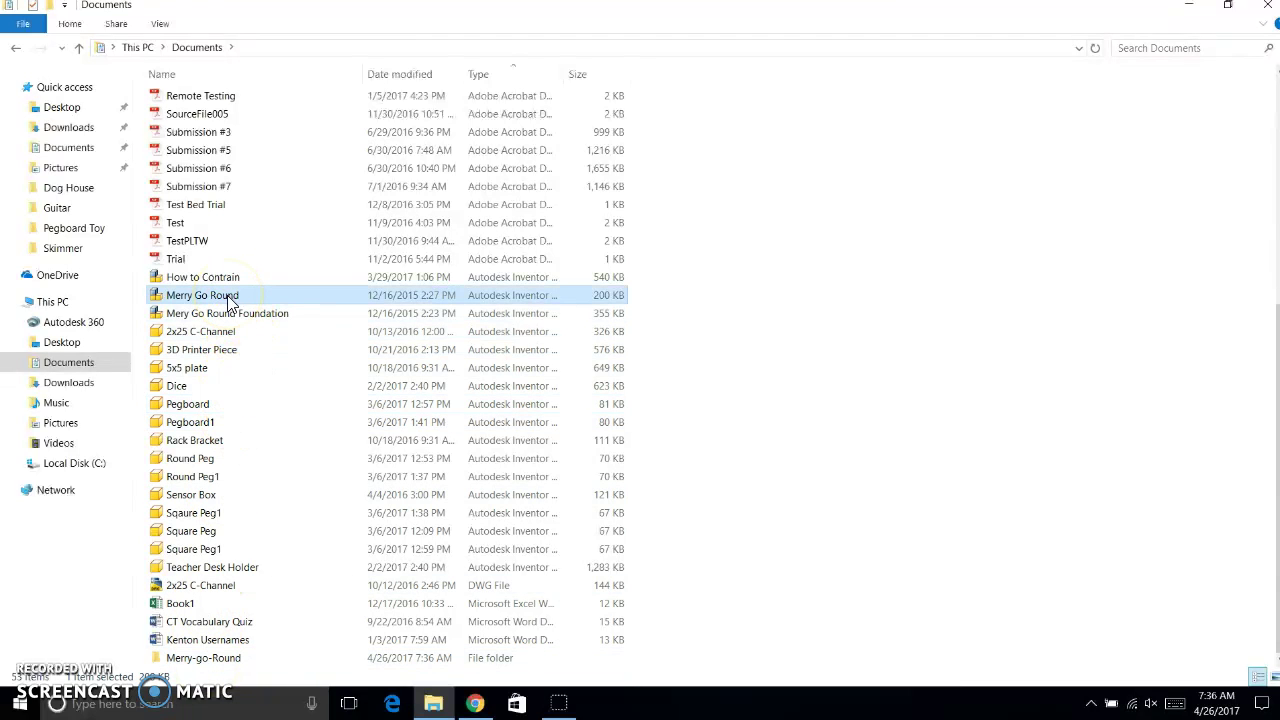
pyautogui.keyDown('ctrl'); pyautogui.click(229, 316); pyautogui.keyUp('ctrl')
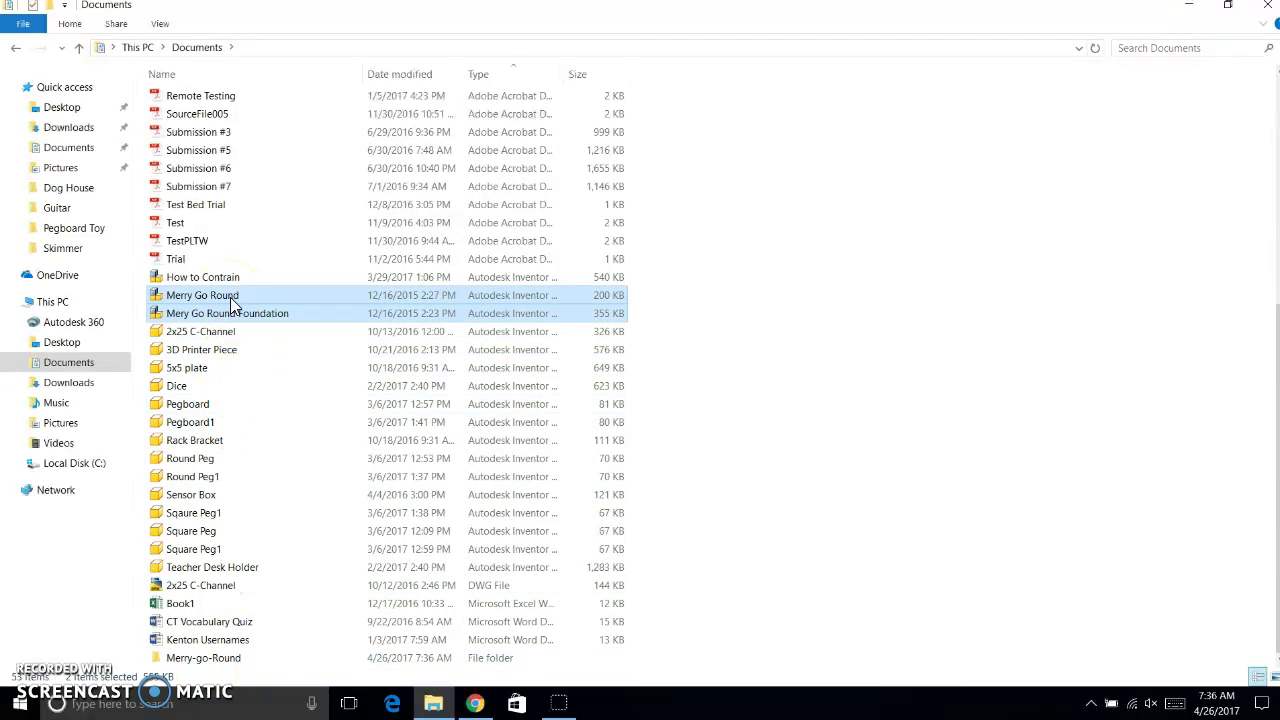
pyautogui.moveTo(230, 298); pyautogui.dragTo(203, 660)
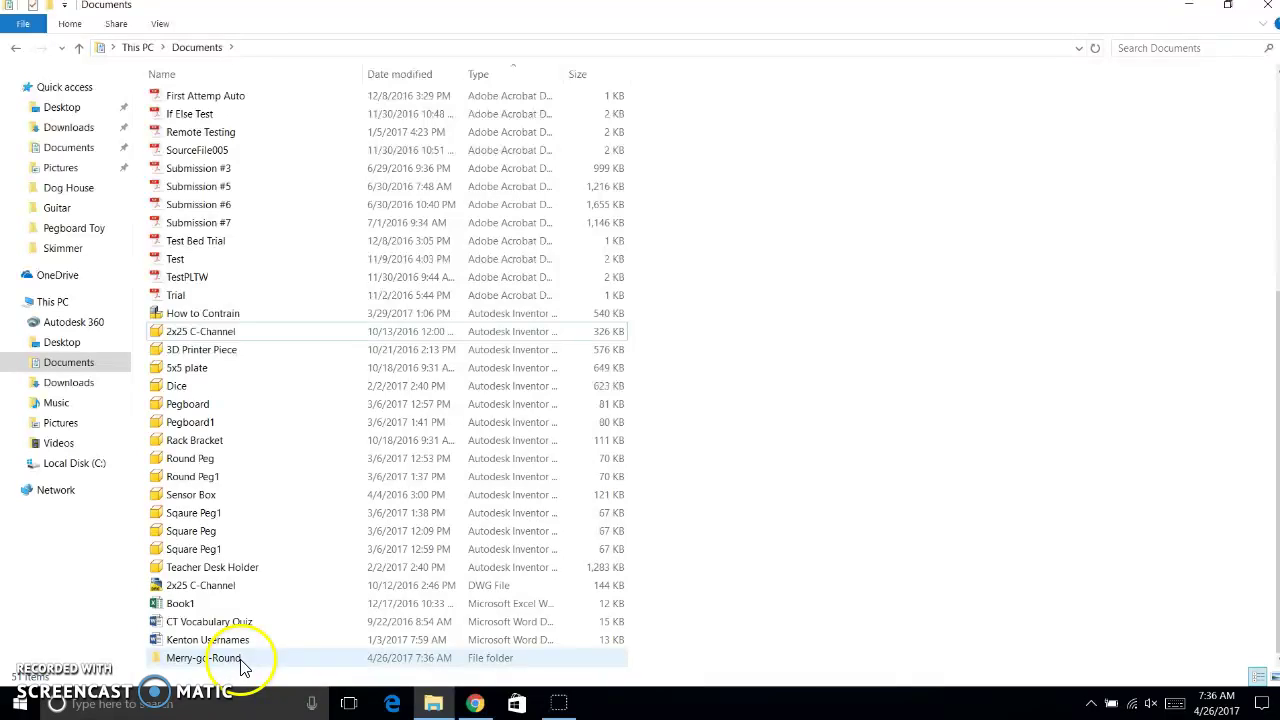
pyautogui.doubleClick(245, 659)
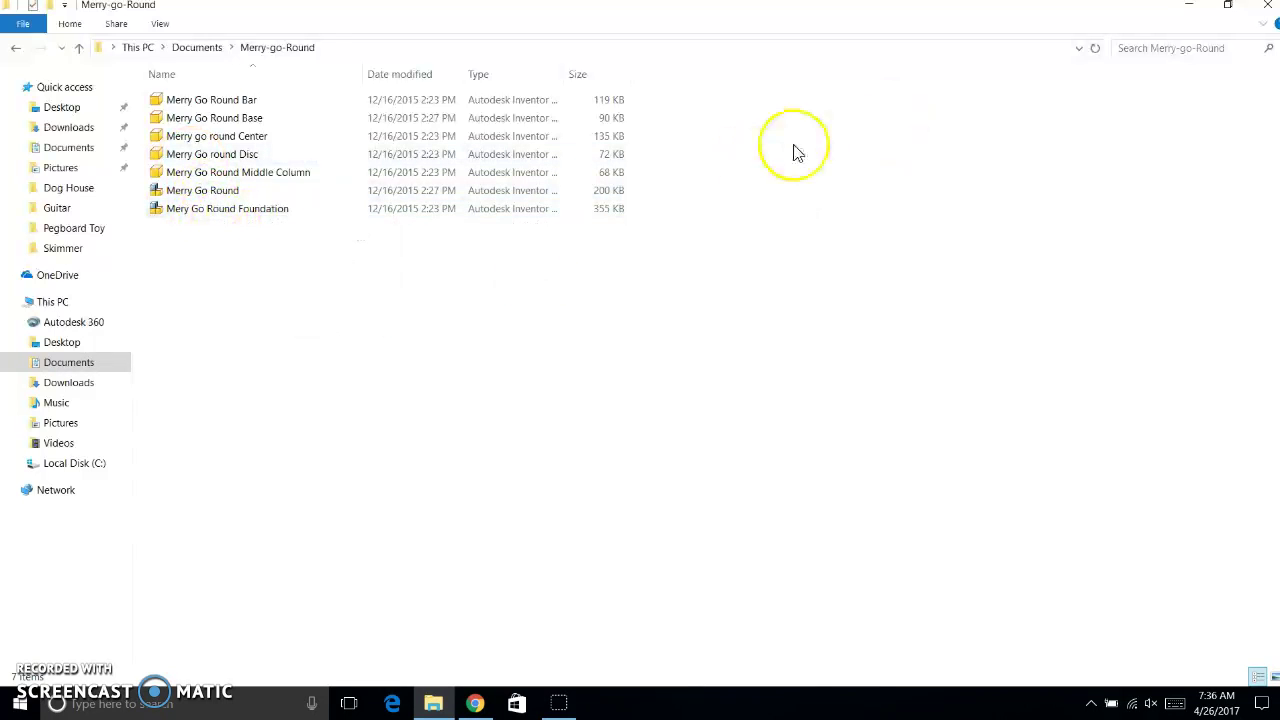
pyautogui.click(17, 48)
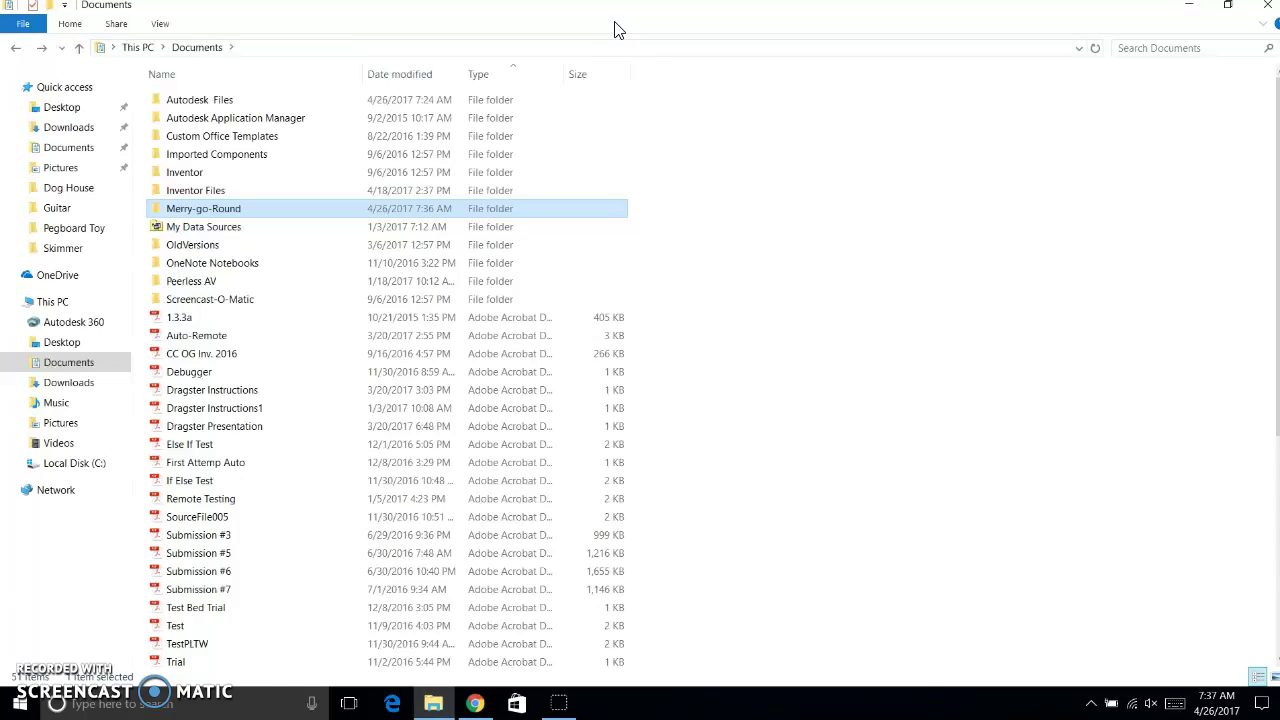
# Step: Snap Explorer and Chrome side by side and upload Merry-go-Round into CT 7 - Playground
pyautogui.moveTo(614, 29); pyautogui.dragTo(1279, 135)
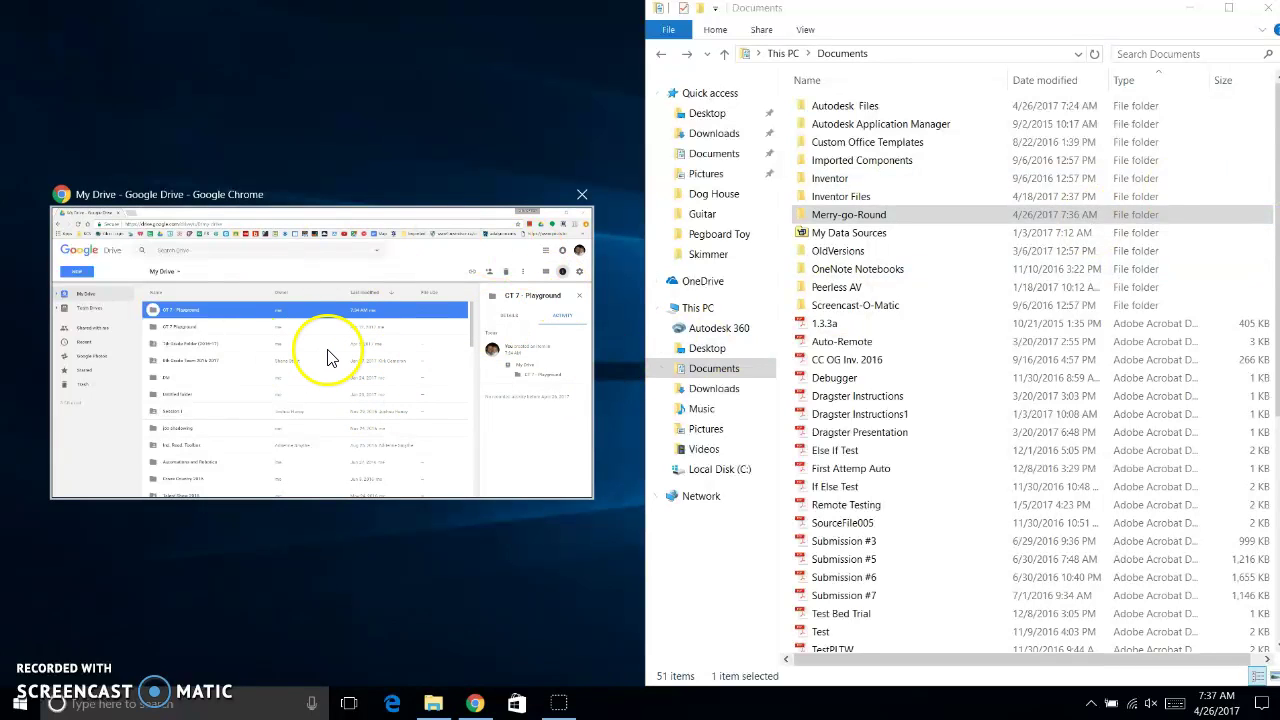
pyautogui.click(330, 357)
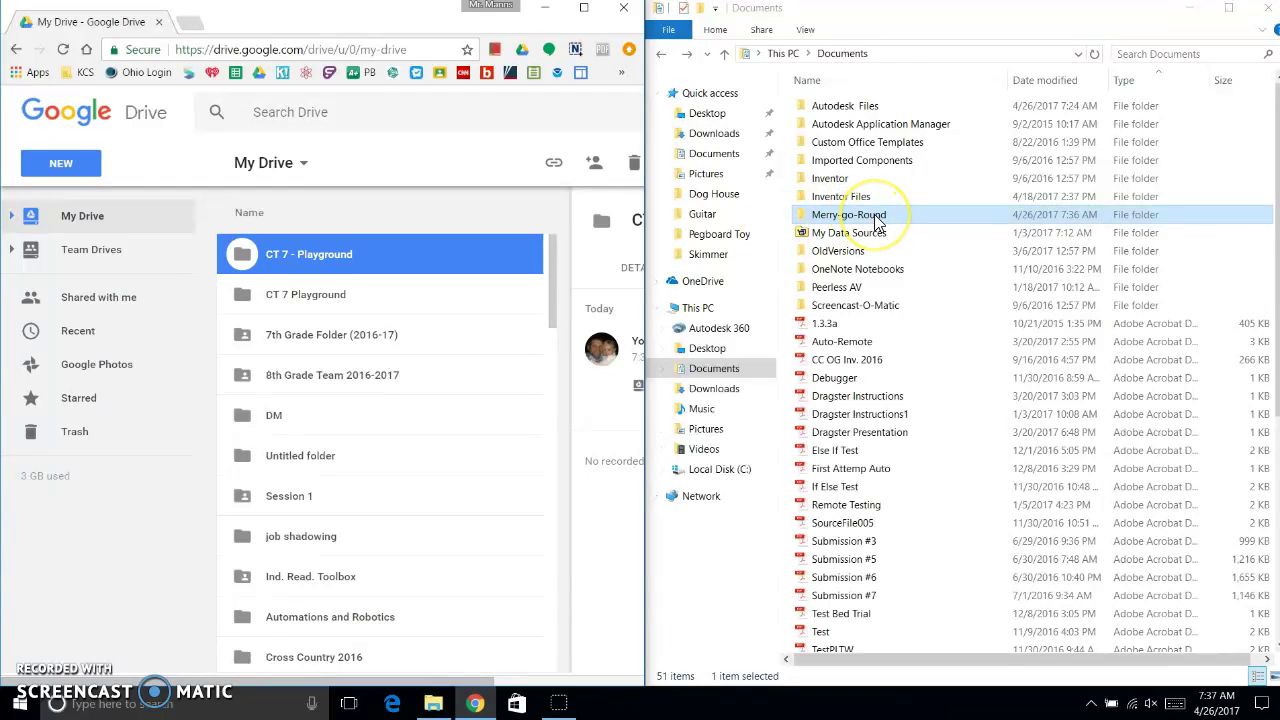
pyautogui.moveTo(876, 222); pyautogui.dragTo(403, 263)
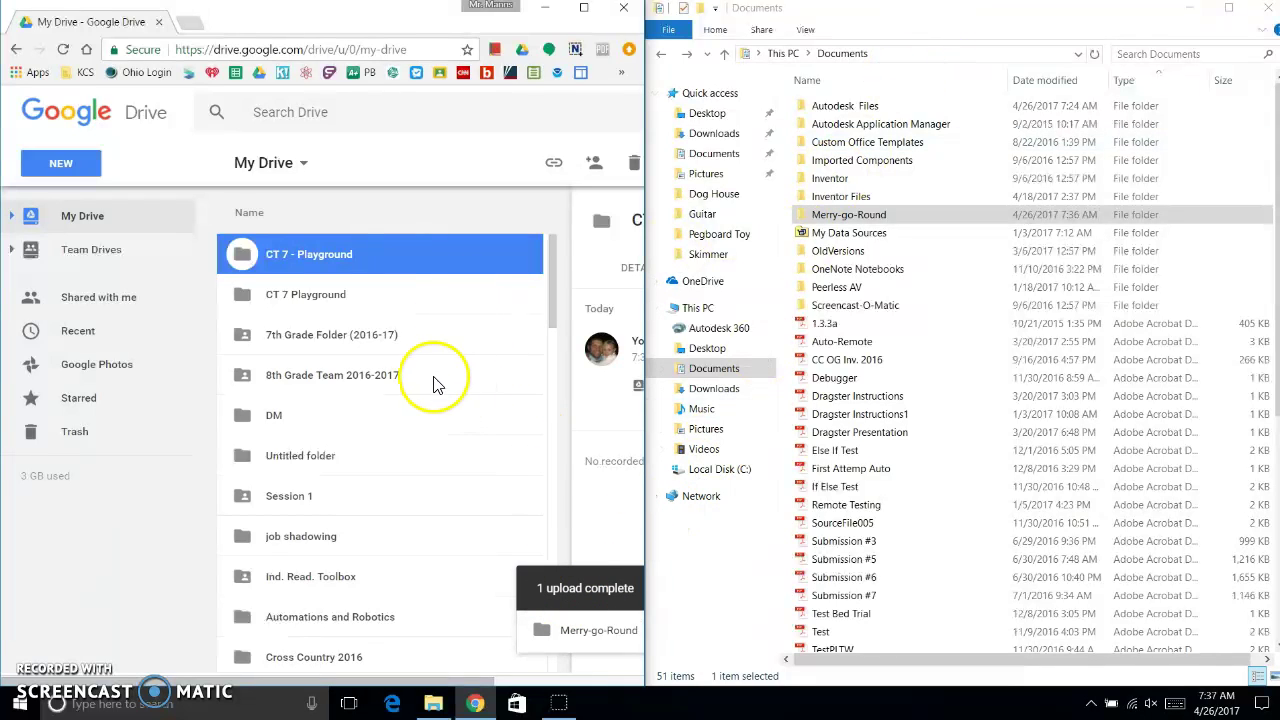
# Step: Open the uploaded Merry-go-Round folder inside CT 7 - Playground with Chrome maximized
pyautogui.doubleClick(354, 259)
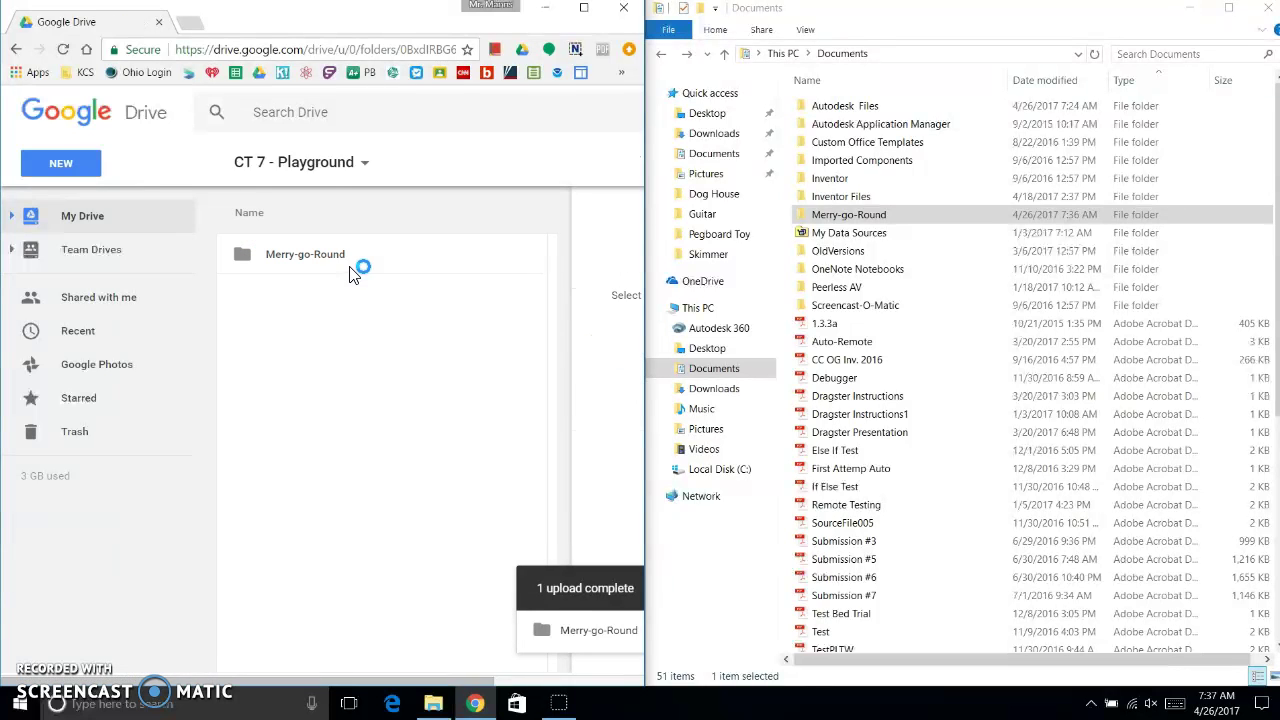
pyautogui.click(584, 8)
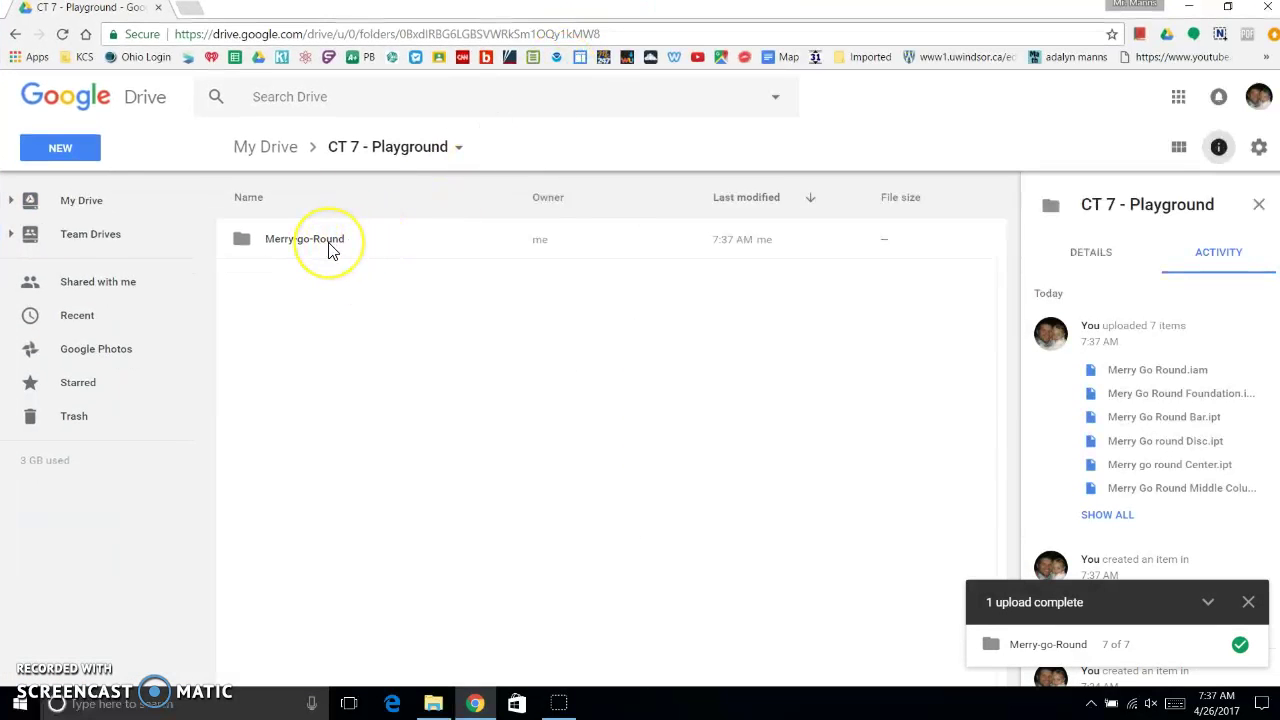
pyautogui.doubleClick(307, 254)
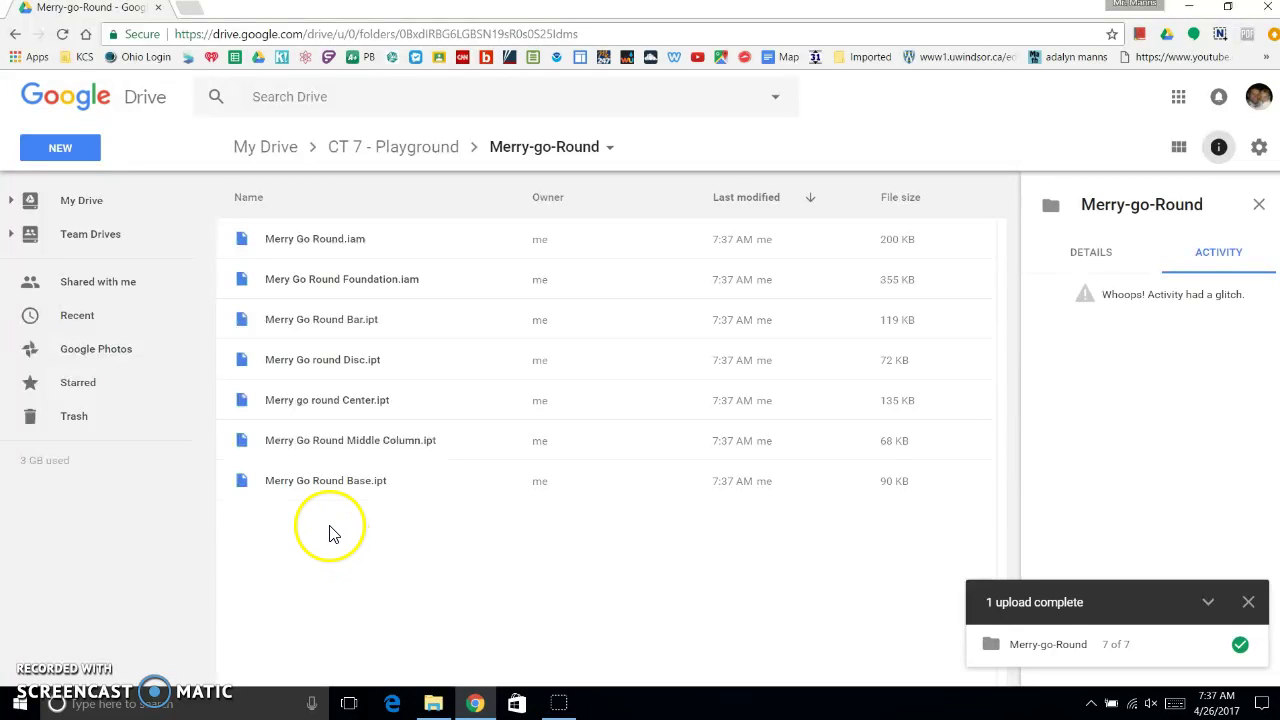
# Step: Select all seven Merry Go Round files and download them
pyautogui.click(318, 481)
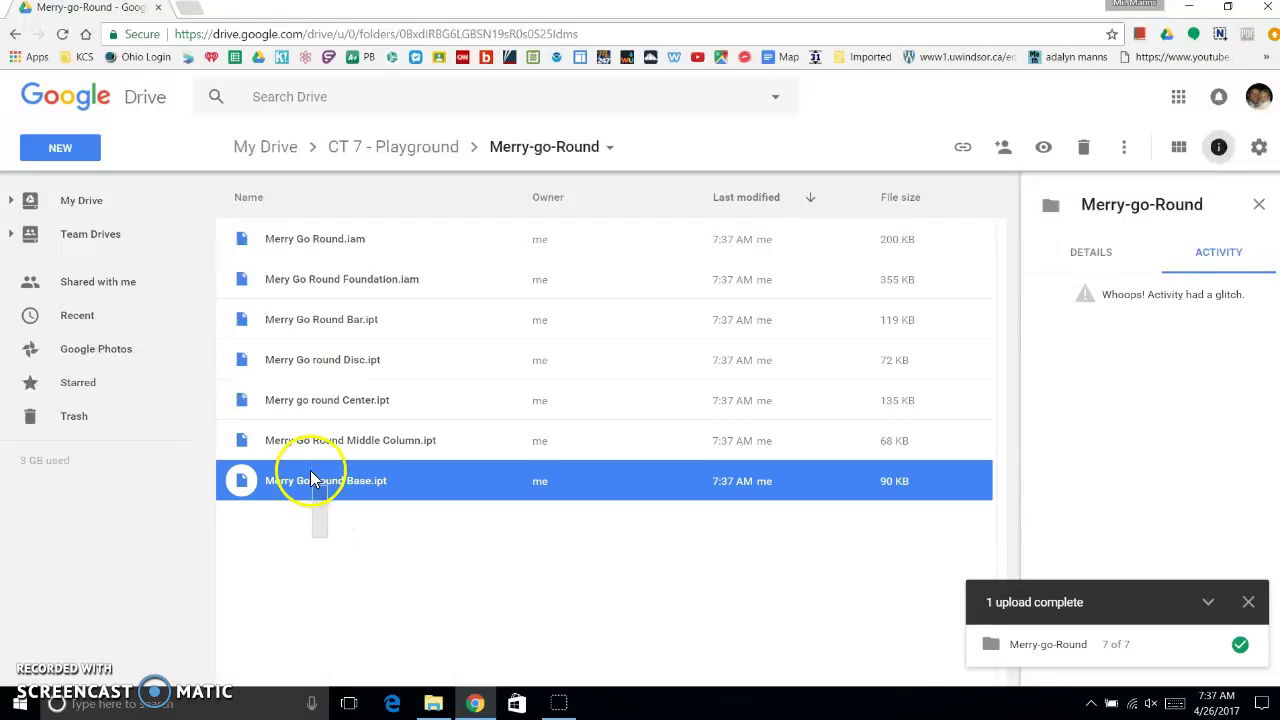
pyautogui.moveTo(399, 570); pyautogui.dragTo(318, 238)
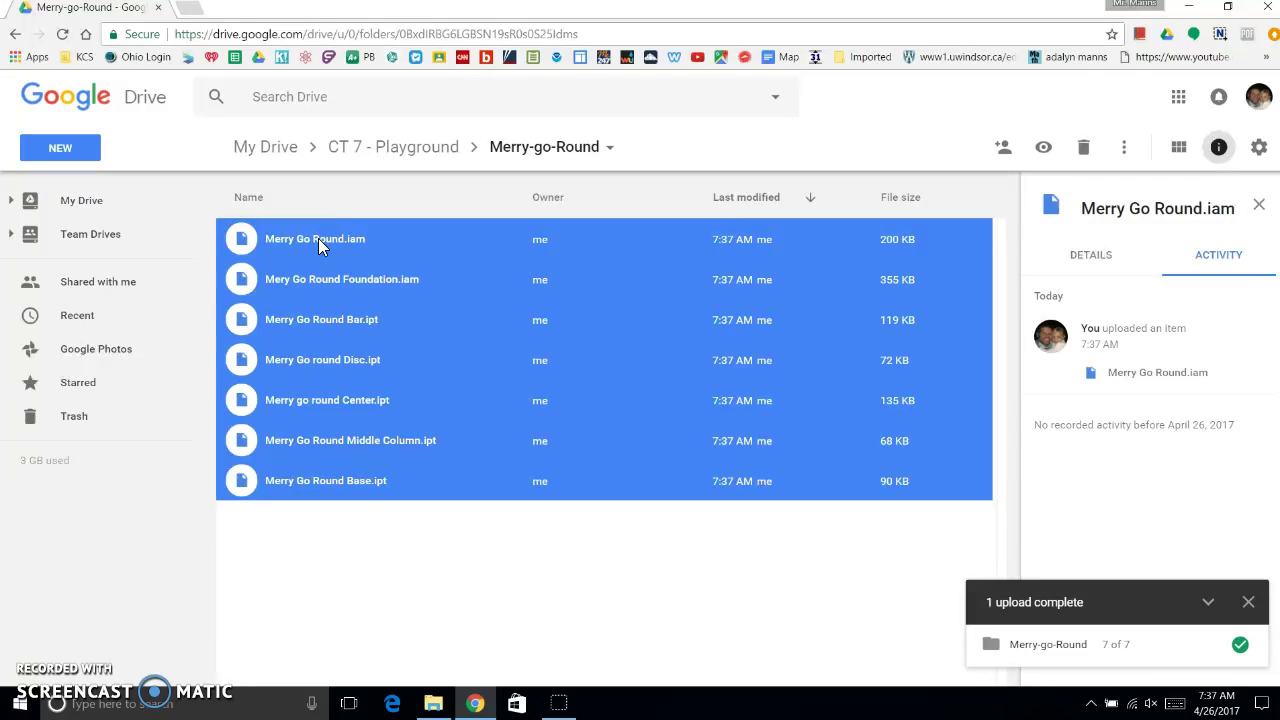
pyautogui.rightClick(318, 240)
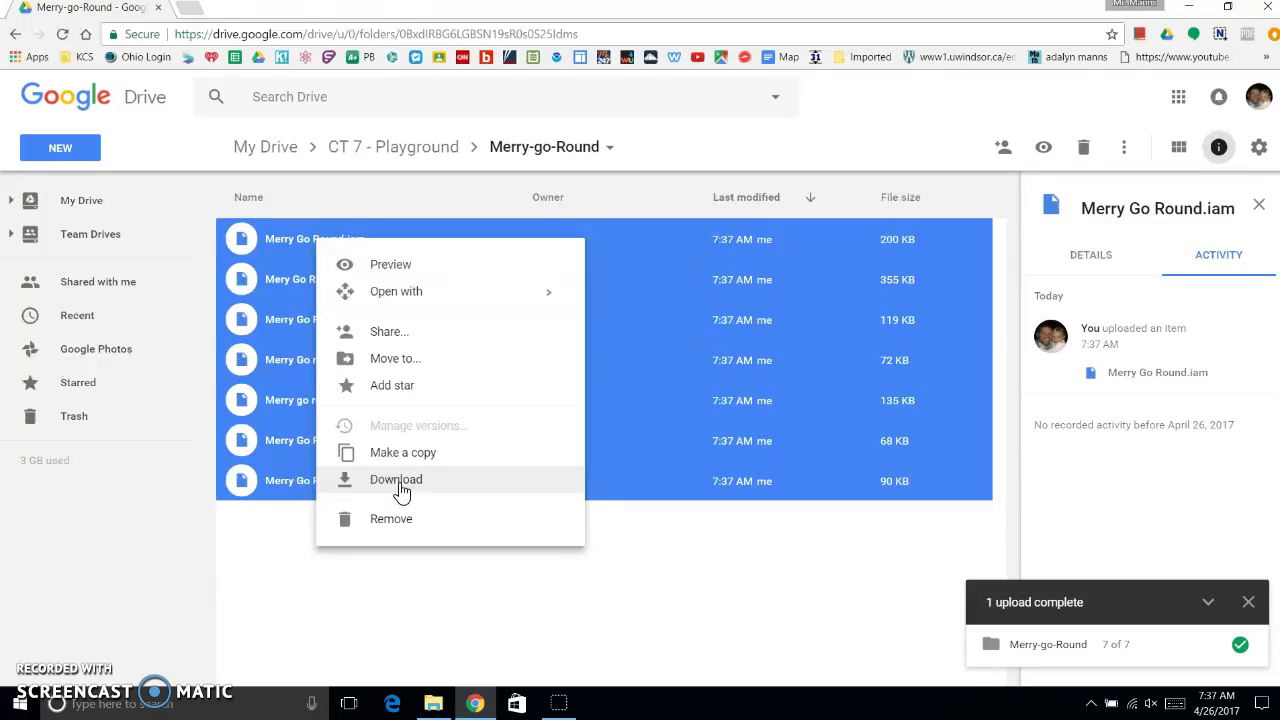
pyautogui.click(680, 562)
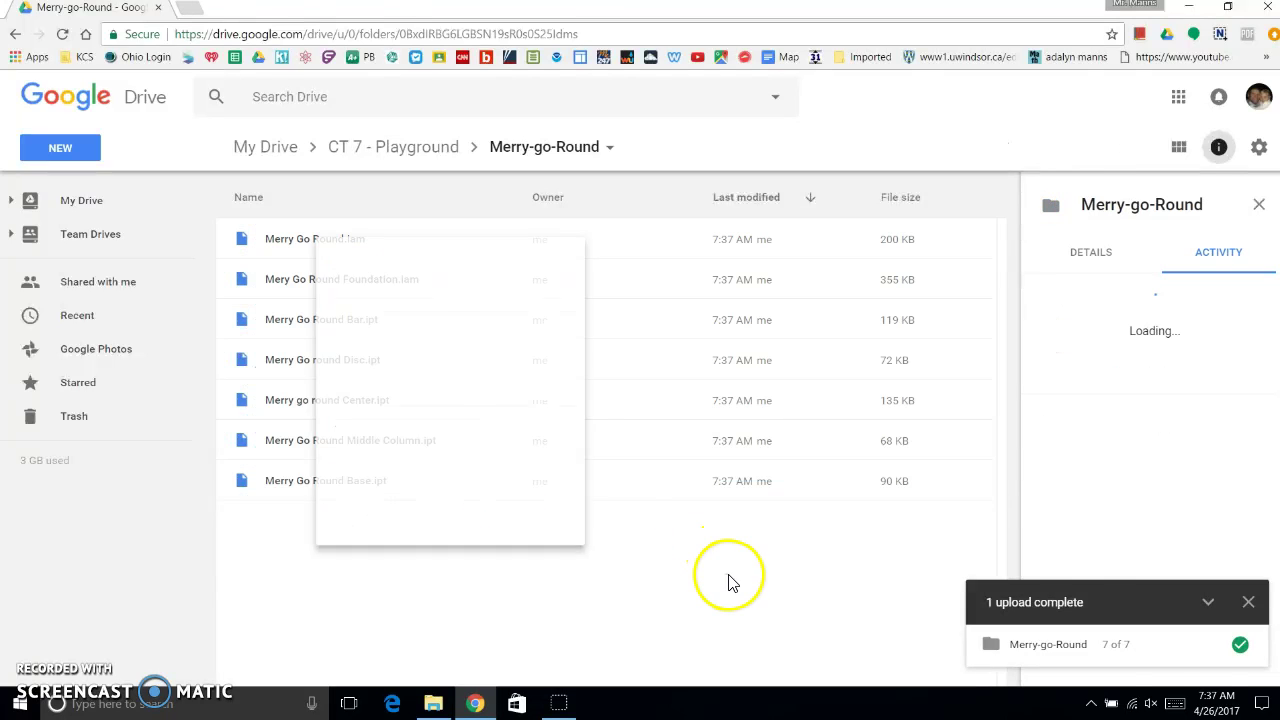
# Step: Return to CT 7 - Playground and download the Merry-go-Round folder as a zip
pyautogui.click(420, 160)
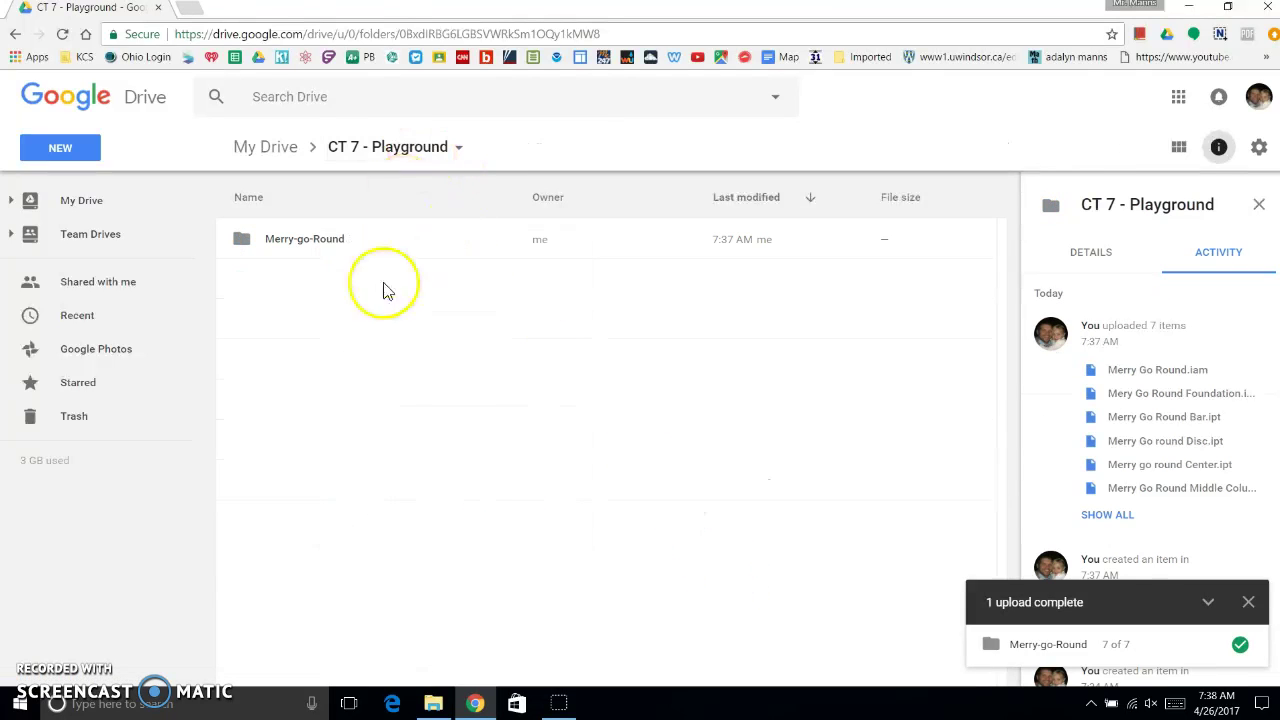
pyautogui.rightClick(310, 248)
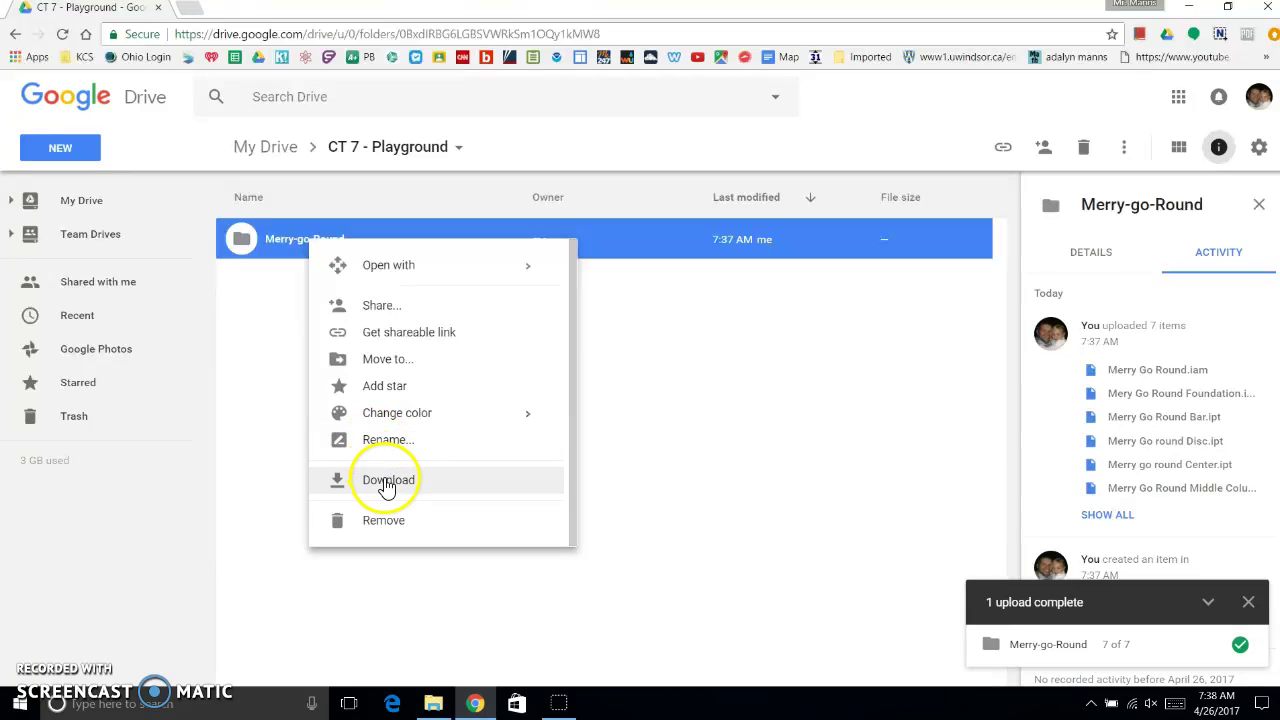
pyautogui.click(390, 486)
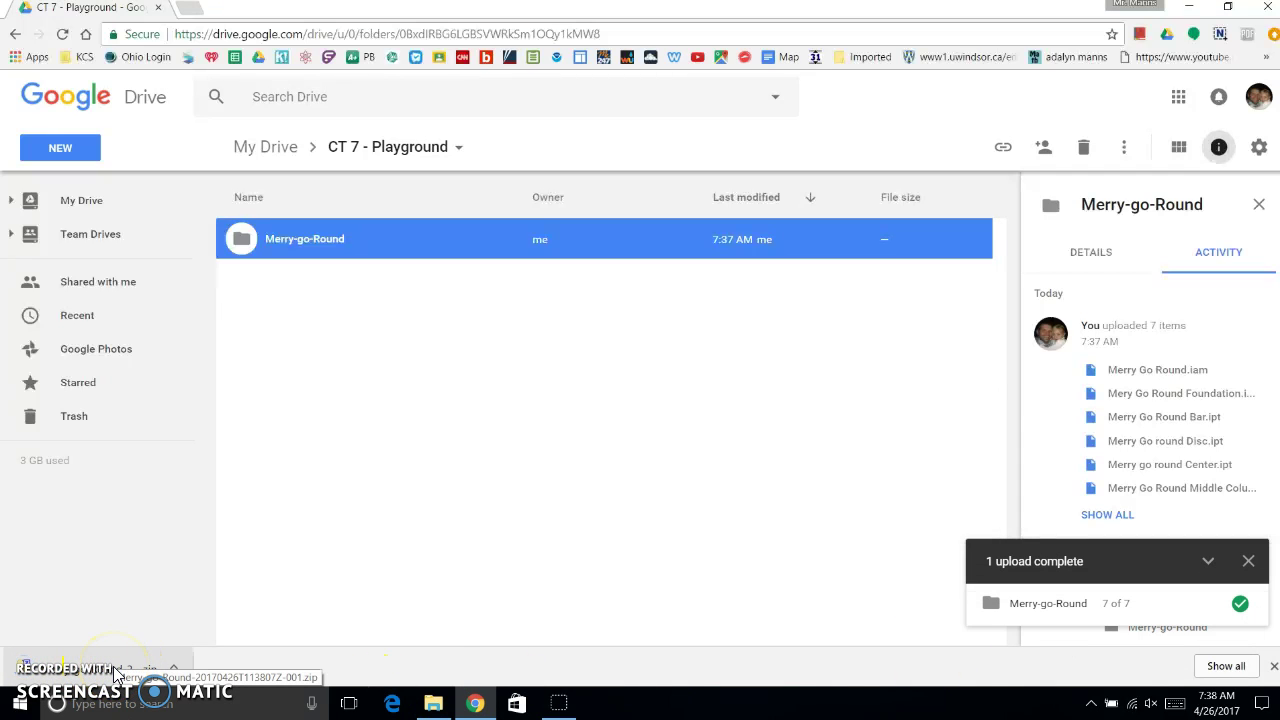
# Step: Open the downloaded zip in 7-Zip and extract all seven Merry Go Round files to Downloads
pyautogui.click(113, 664)
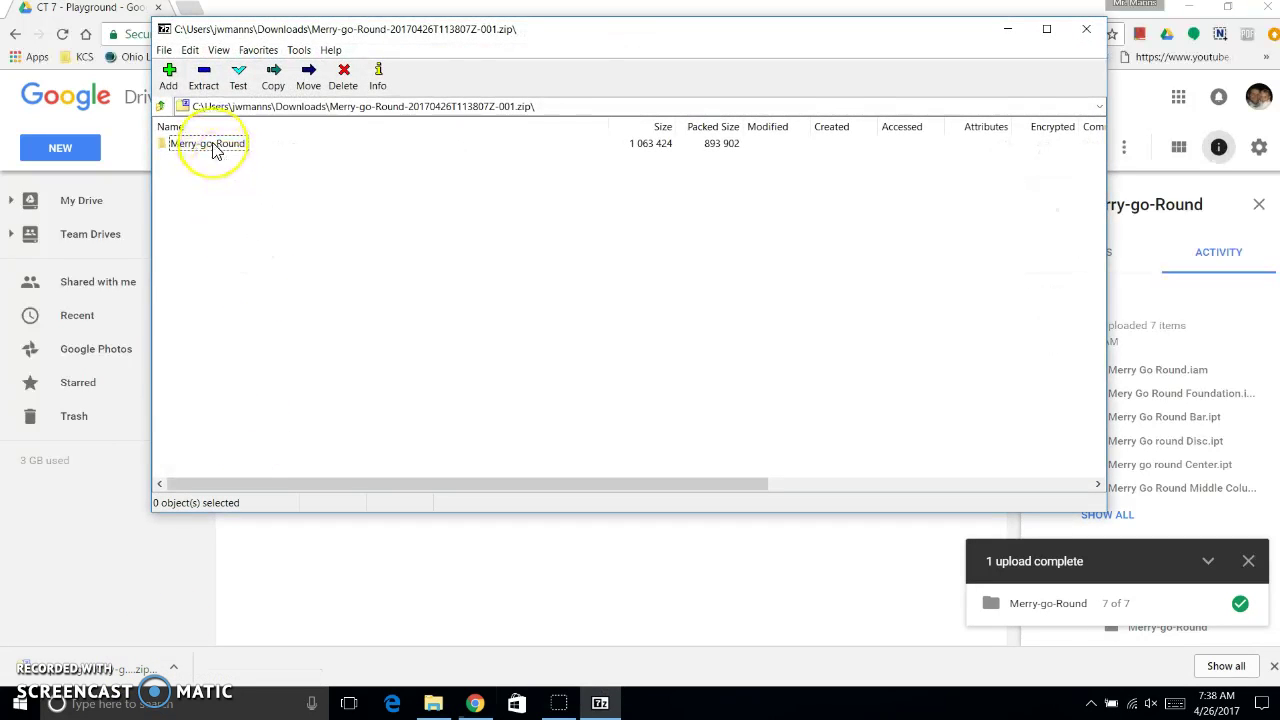
pyautogui.click(211, 150)
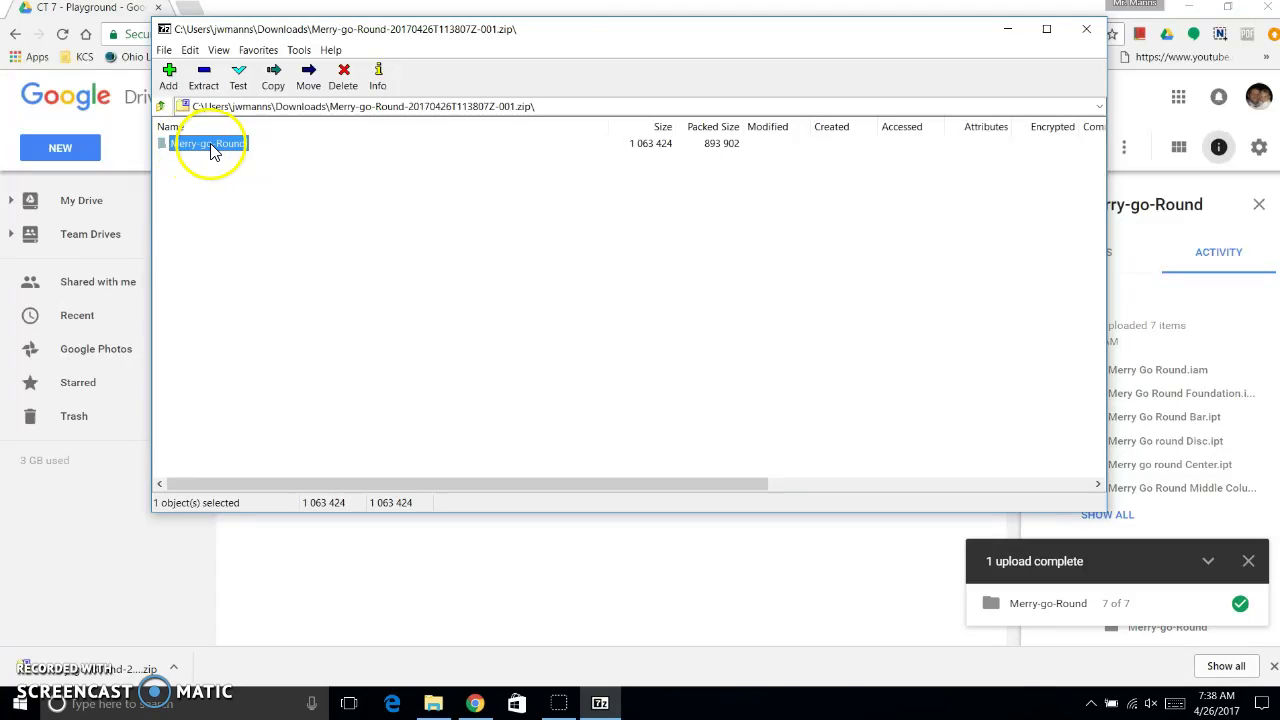
pyautogui.doubleClick(211, 150)
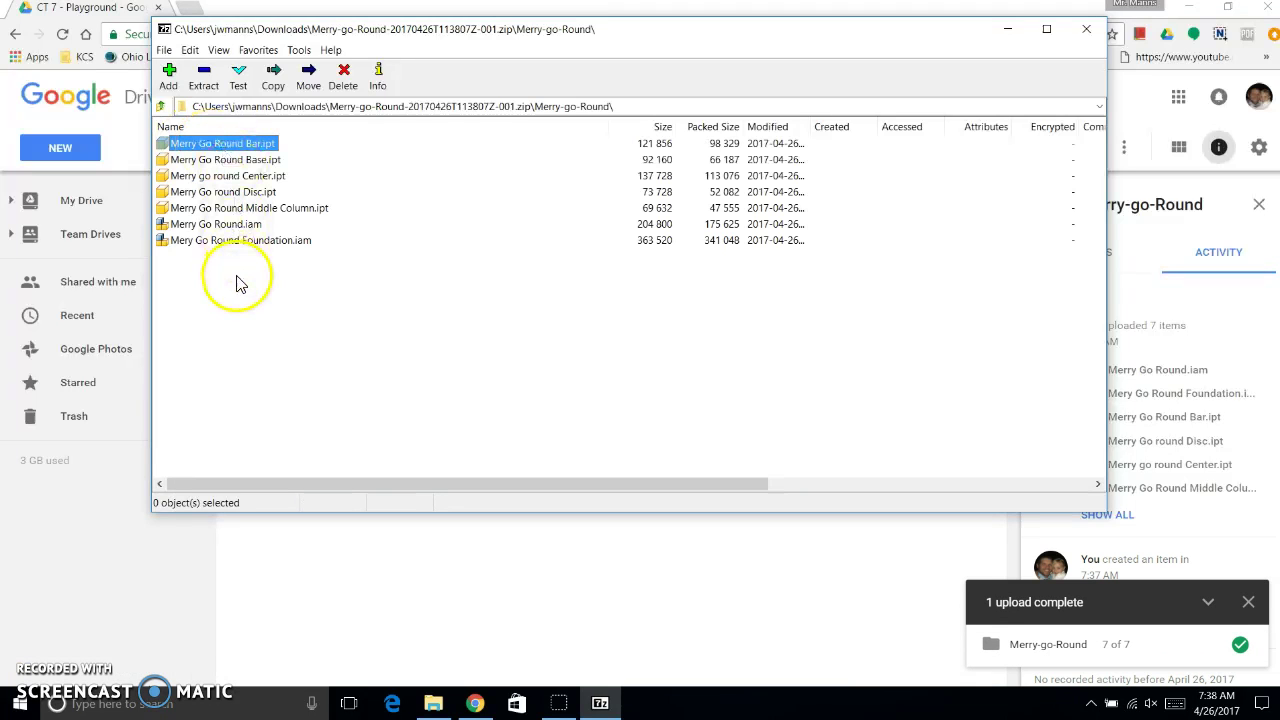
pyautogui.moveTo(237, 281); pyautogui.dragTo(230, 115)
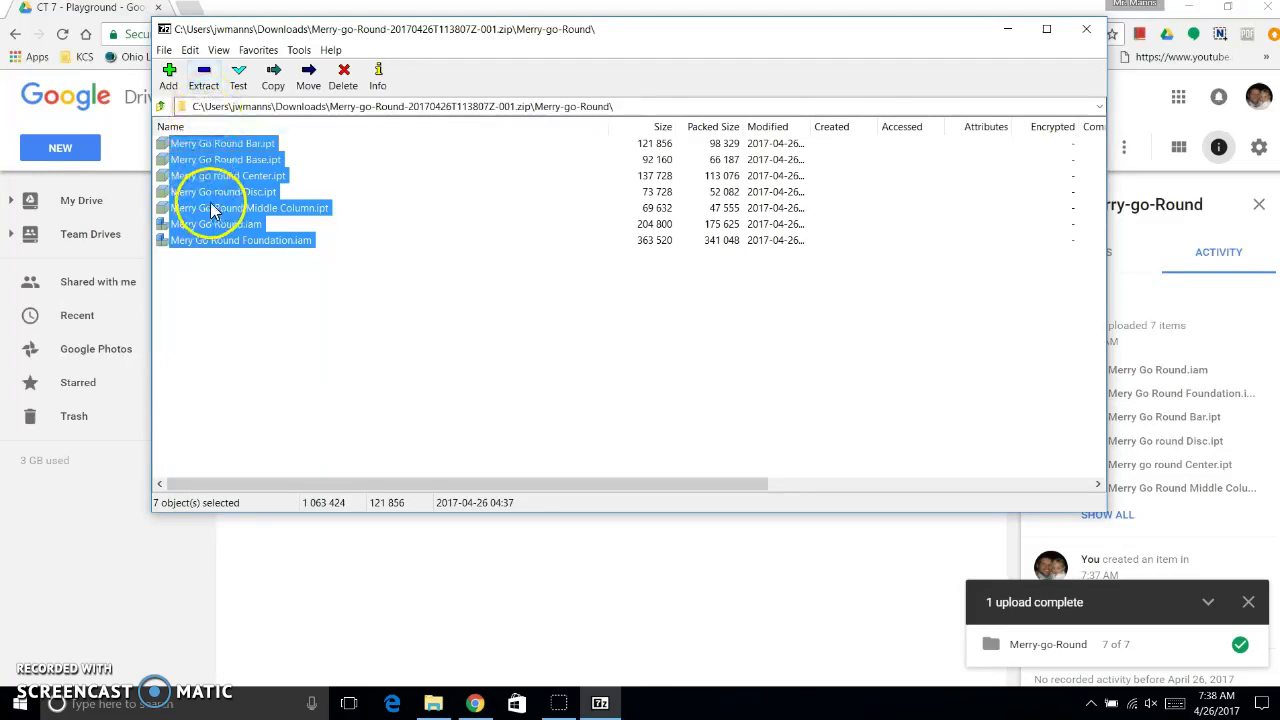
pyautogui.click(203, 84)
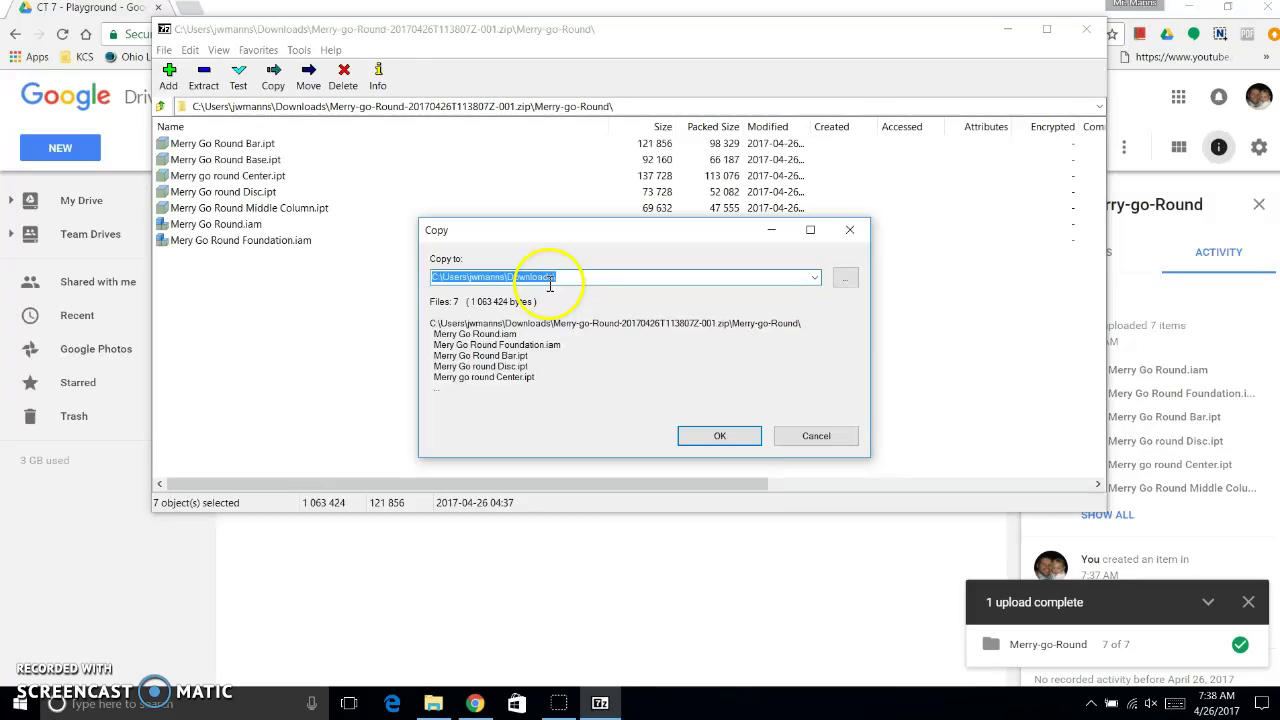
pyautogui.click(721, 436)
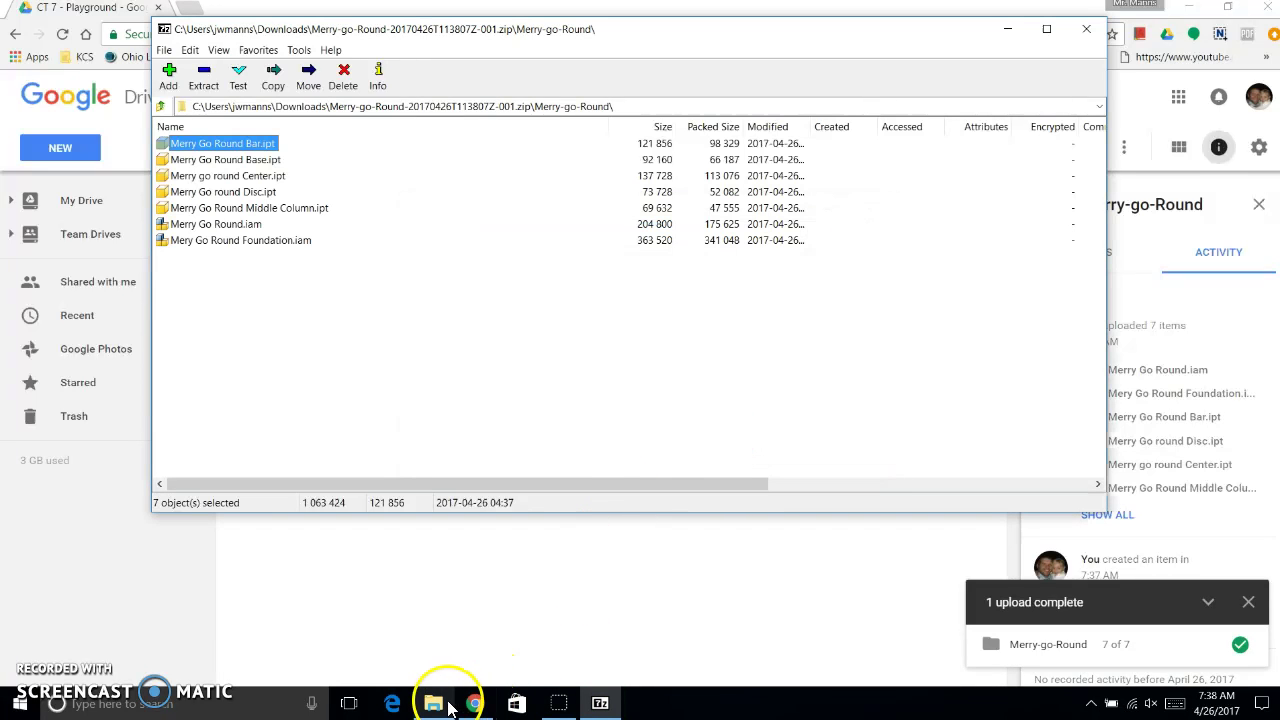
# Step: Open the Downloads folder in a maximized File Explorer window and scroll through it
pyautogui.moveTo(437, 705)
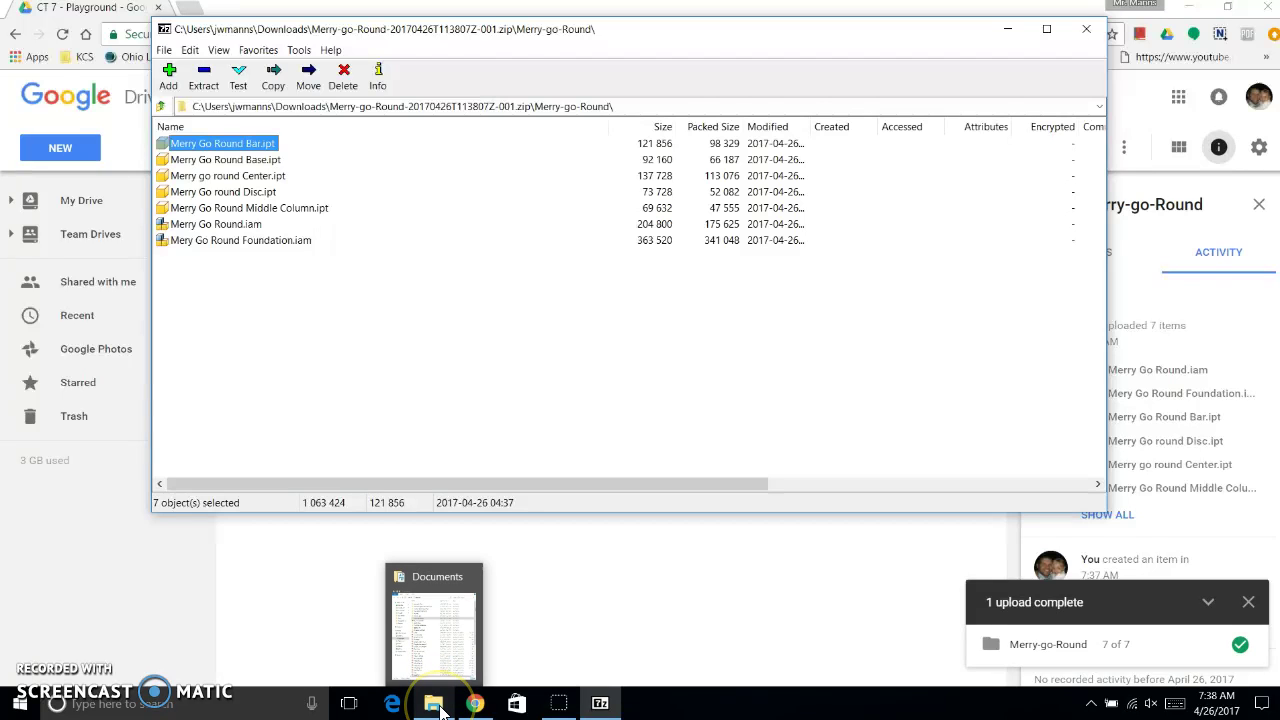
pyautogui.click(446, 535)
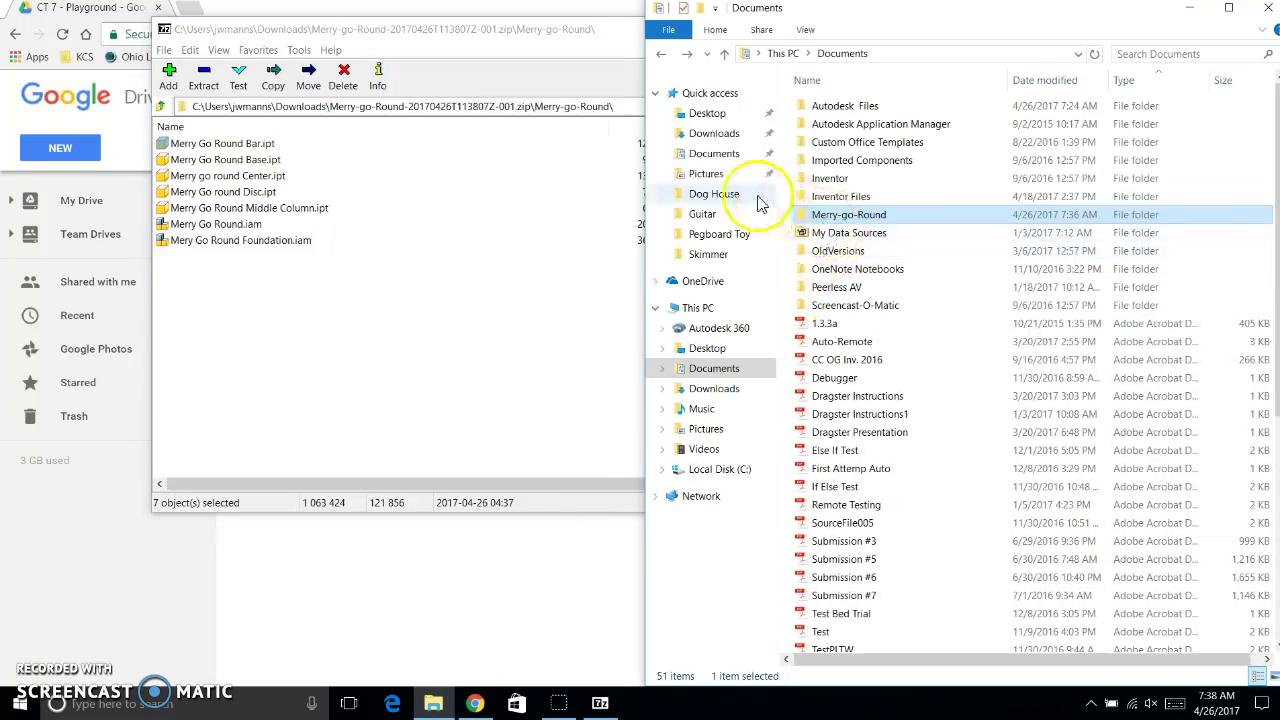
pyautogui.click(720, 140)
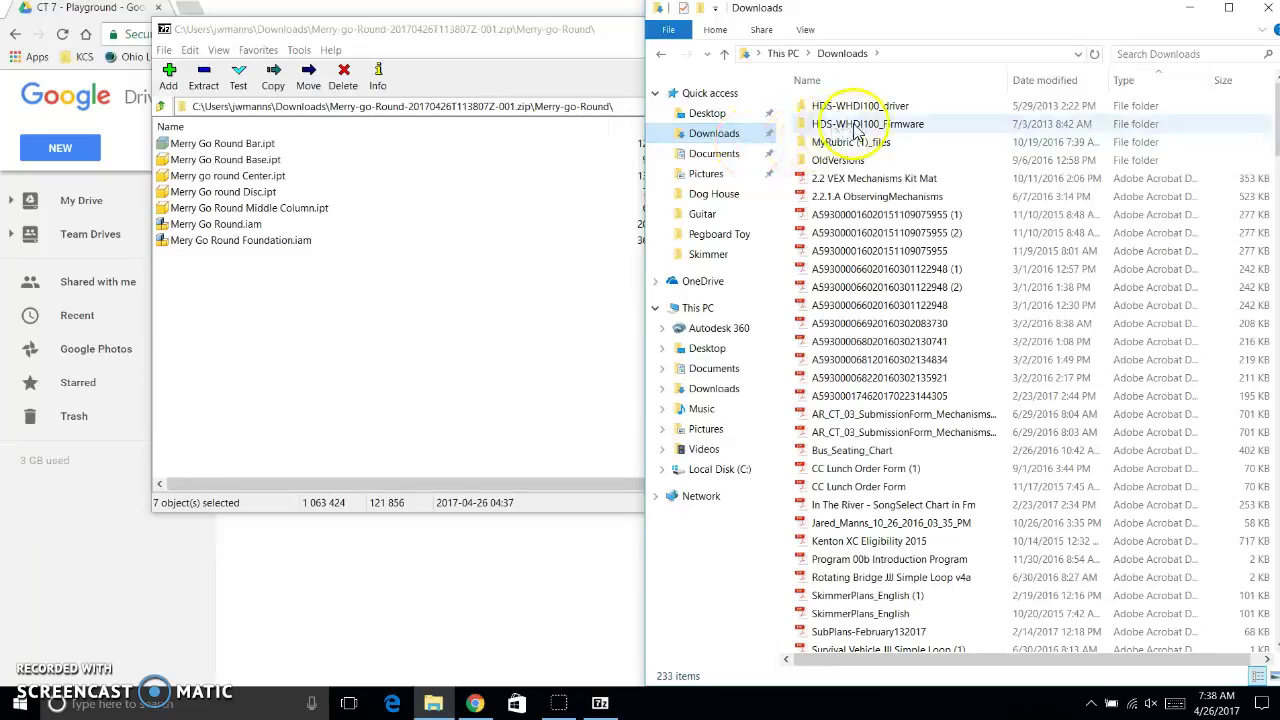
pyautogui.click(1230, 8)
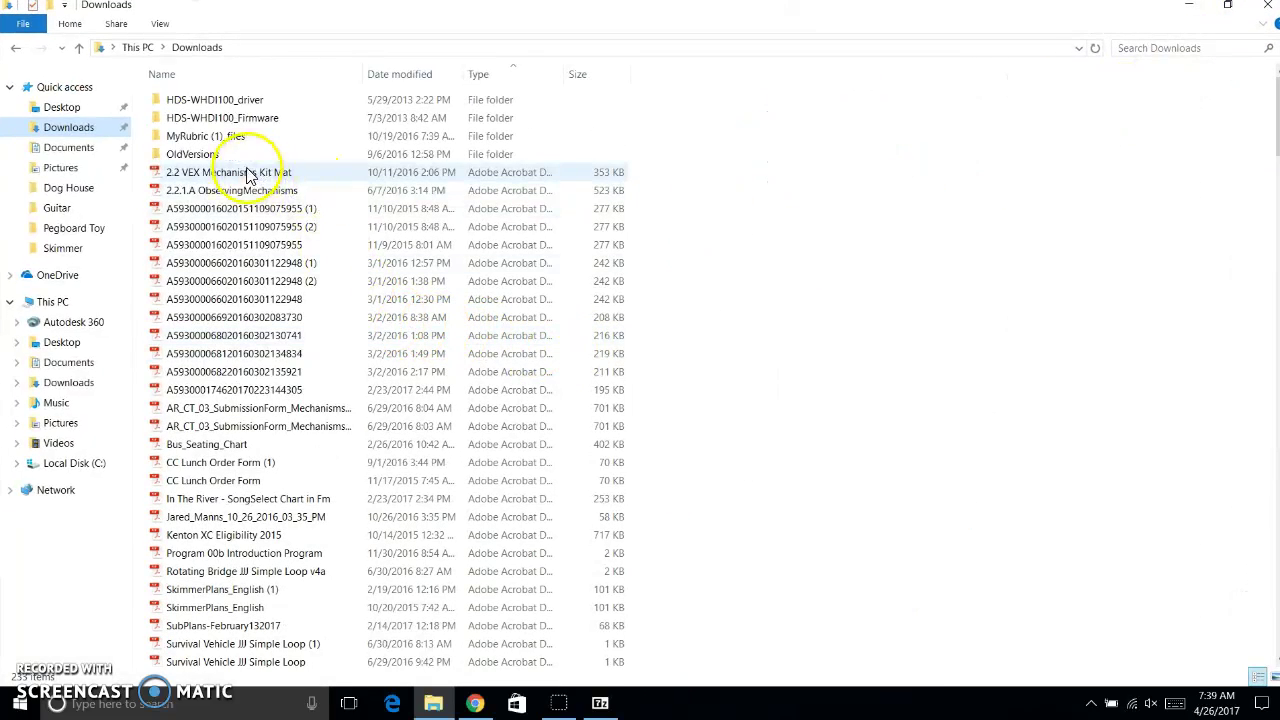
pyautogui.scroll(-6, 270, 210)
pyautogui.scroll(-20, 280, 285)
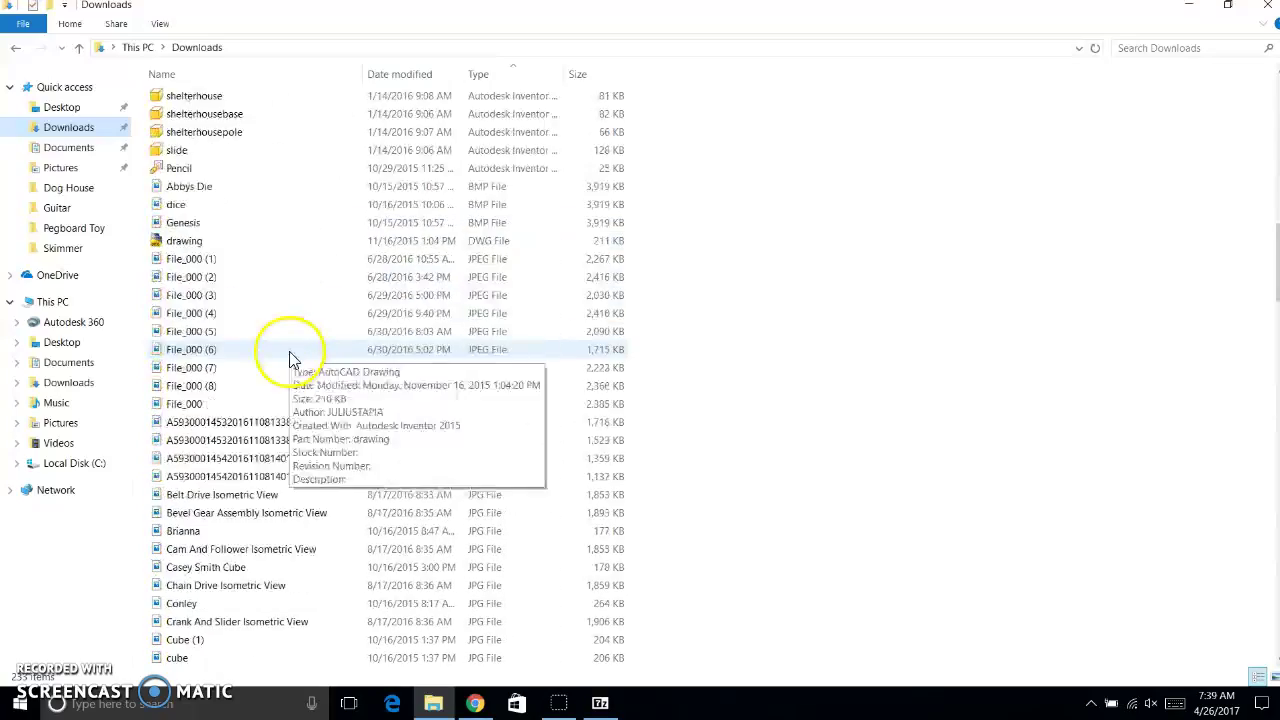
pyautogui.scroll(-8, 295, 375)
pyautogui.scroll(20, 300, 368)
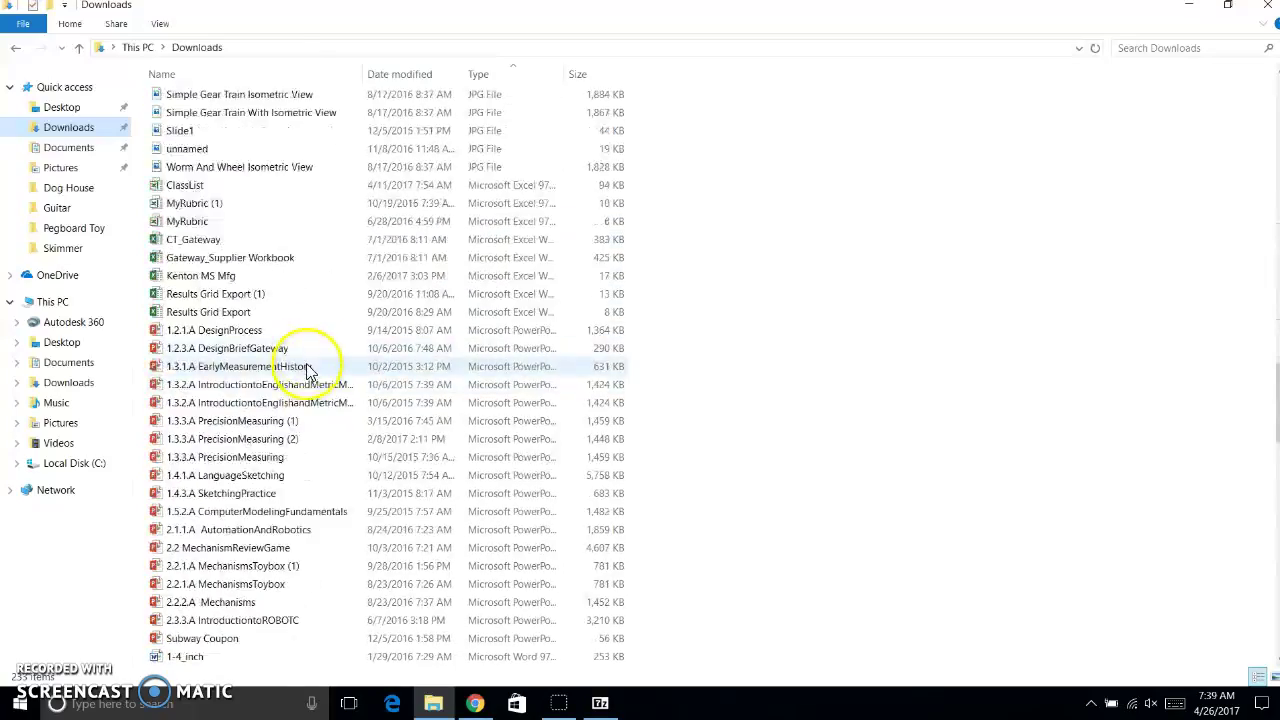
pyautogui.scroll(1, 300, 368)
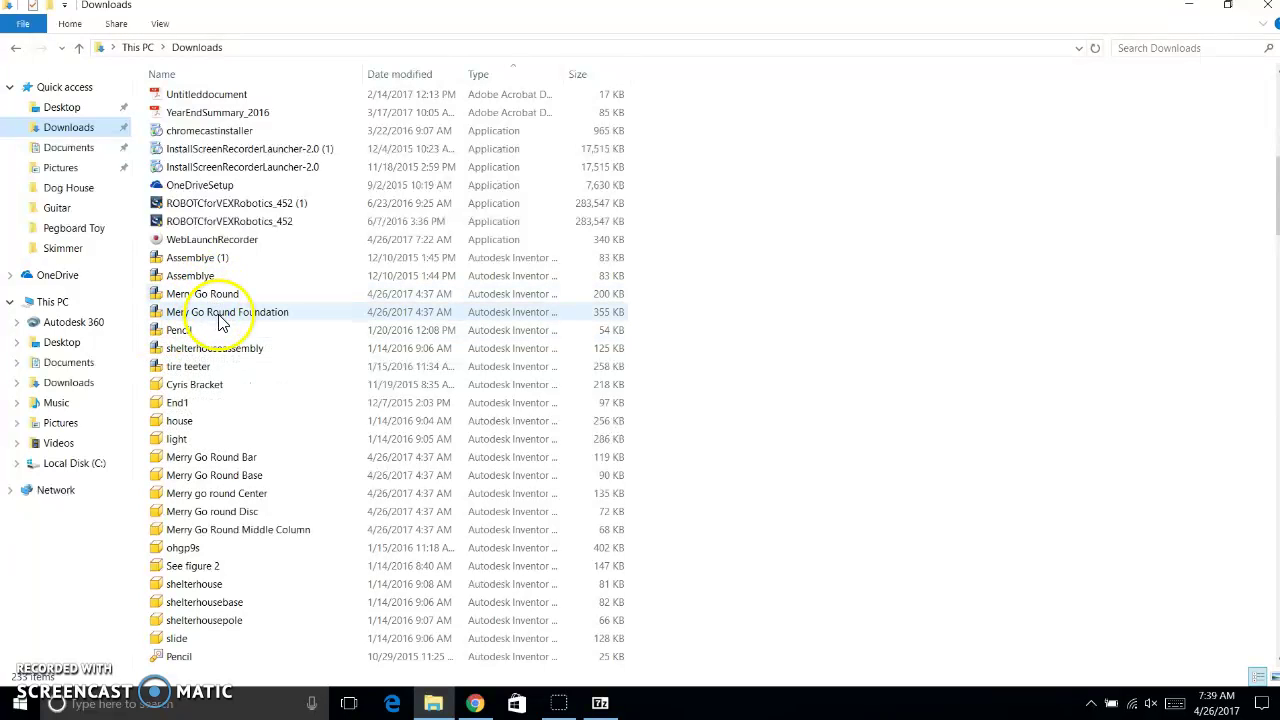
# Step: Find the extracted Merry Go Round files and select the Merry Go Round assembly file
pyautogui.click(214, 456)
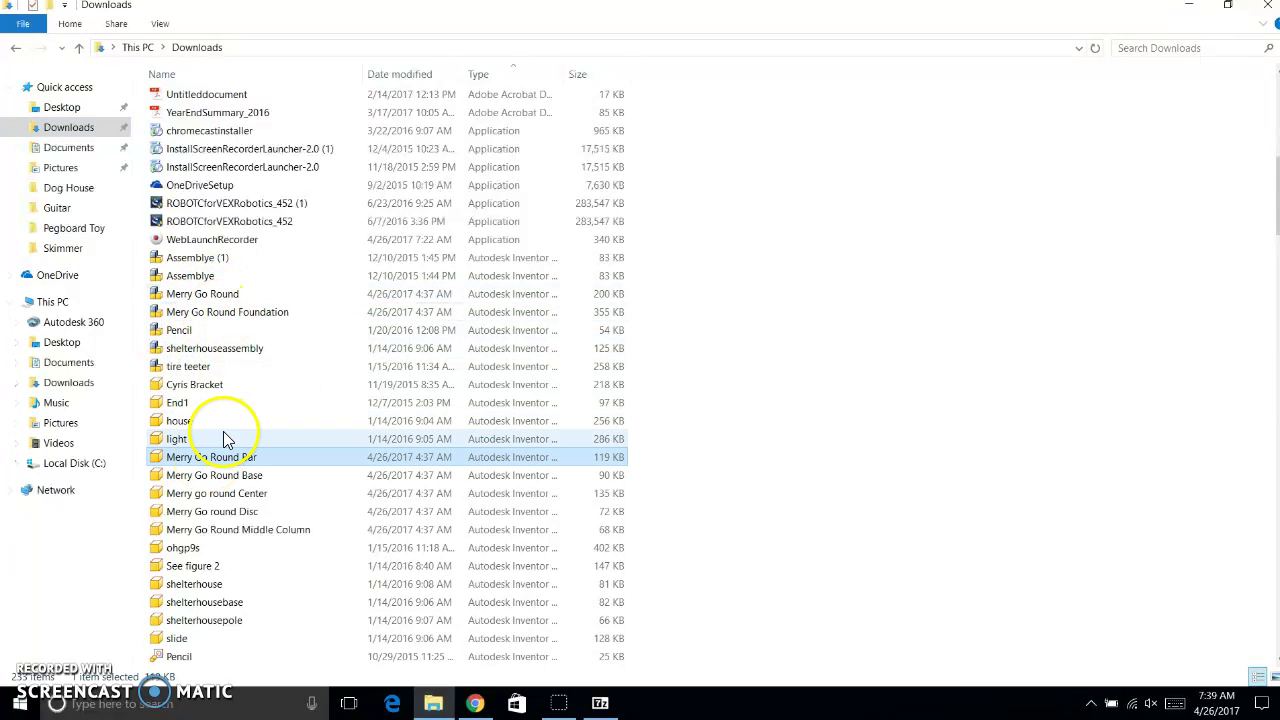
pyautogui.keyDown('shift'); pyautogui.click(226, 534); pyautogui.keyUp('shift')
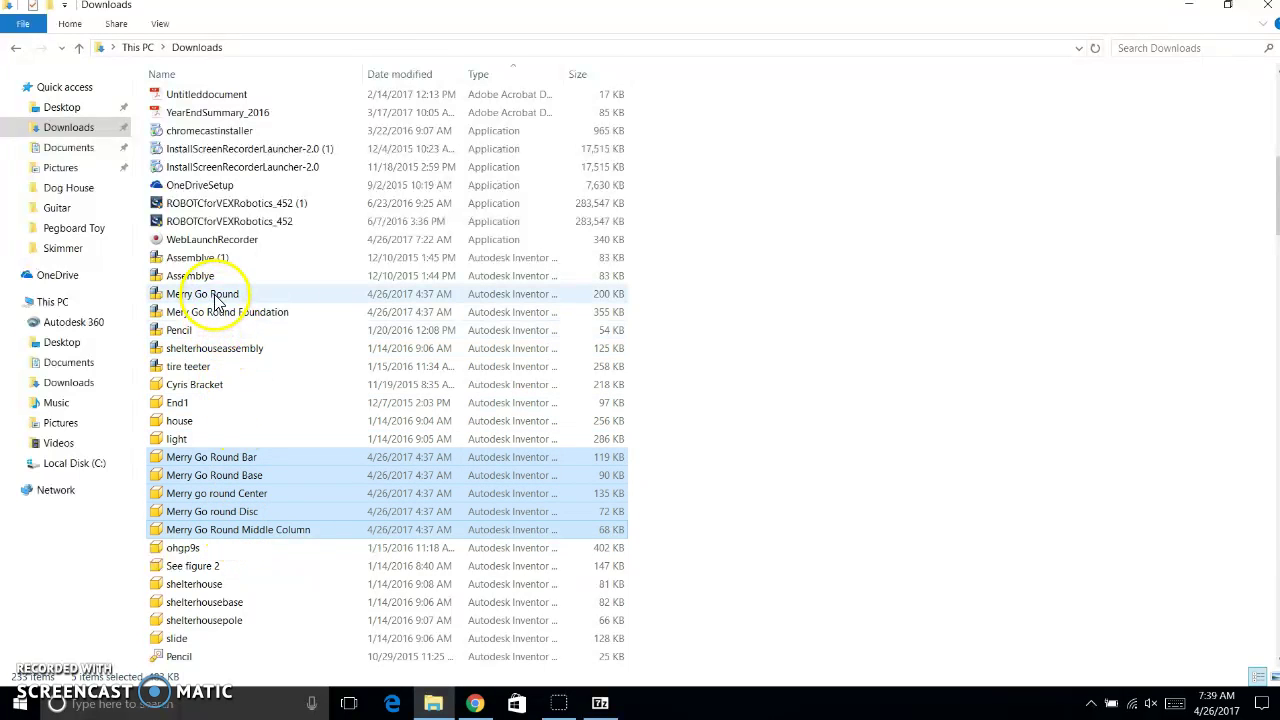
pyautogui.scroll(10, 243, 395)
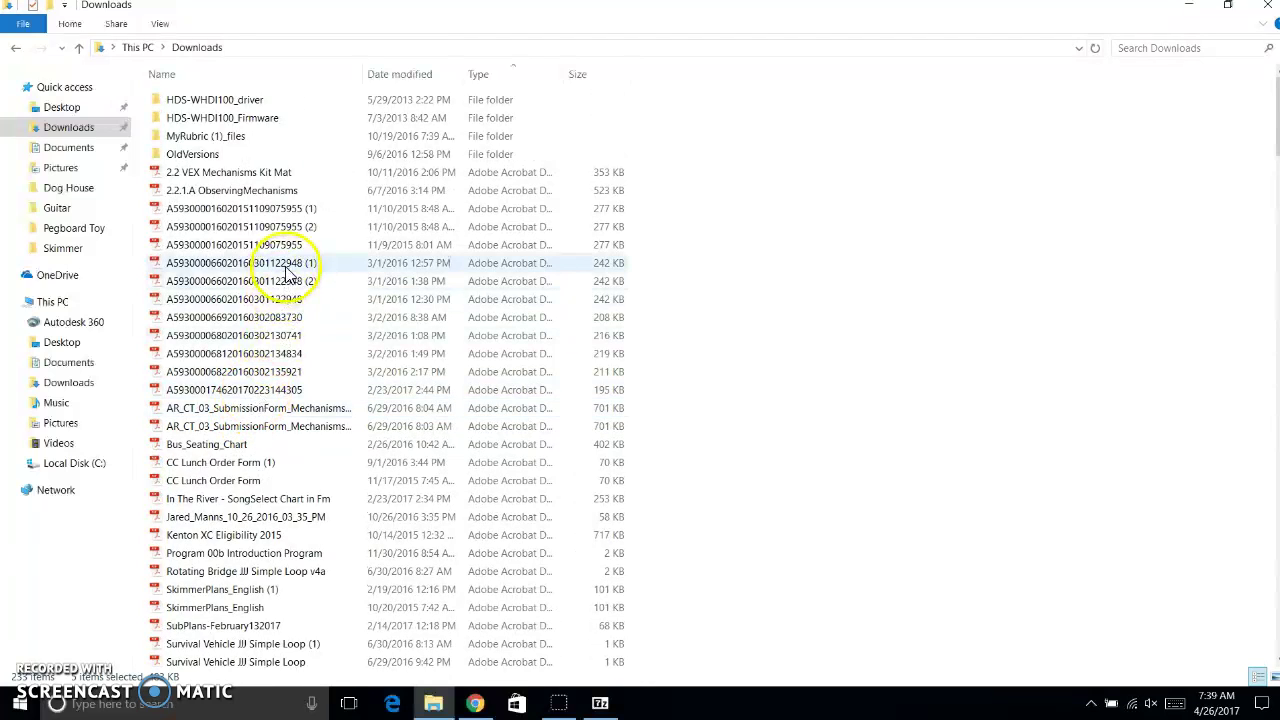
pyautogui.scroll(-5, 287, 290)
pyautogui.scroll(-2, 214, 492)
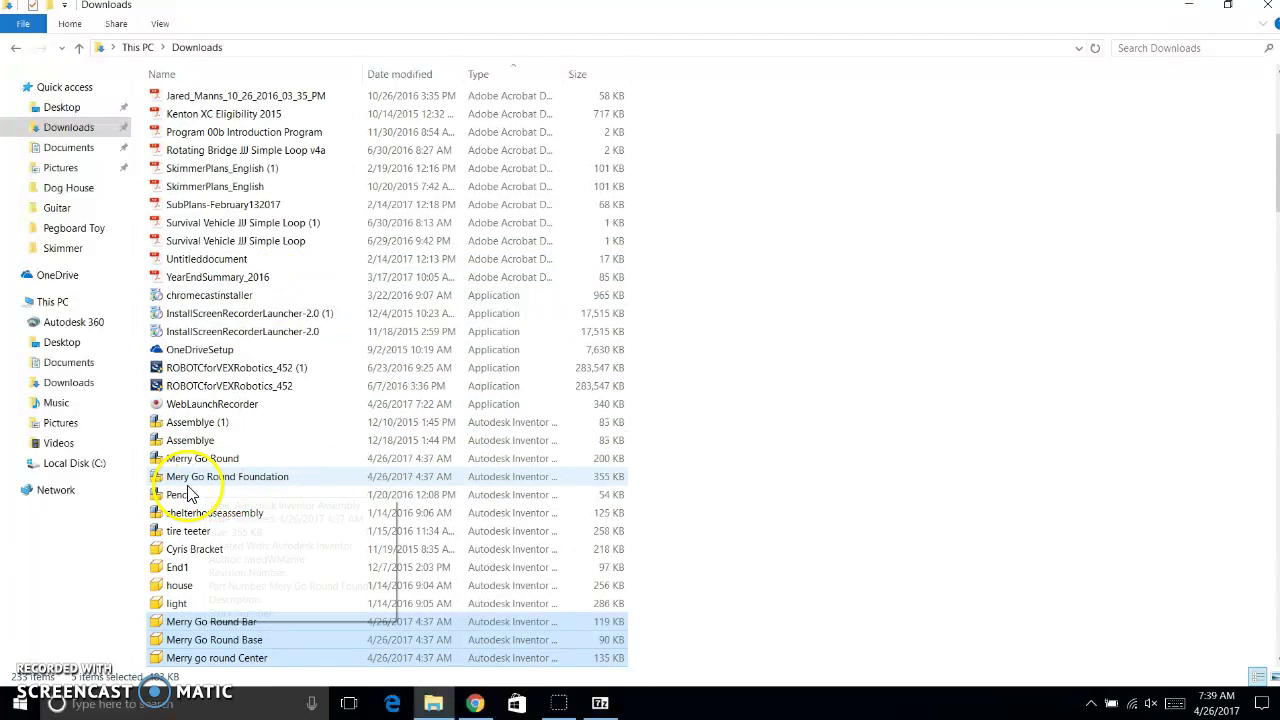
pyautogui.click(226, 462)
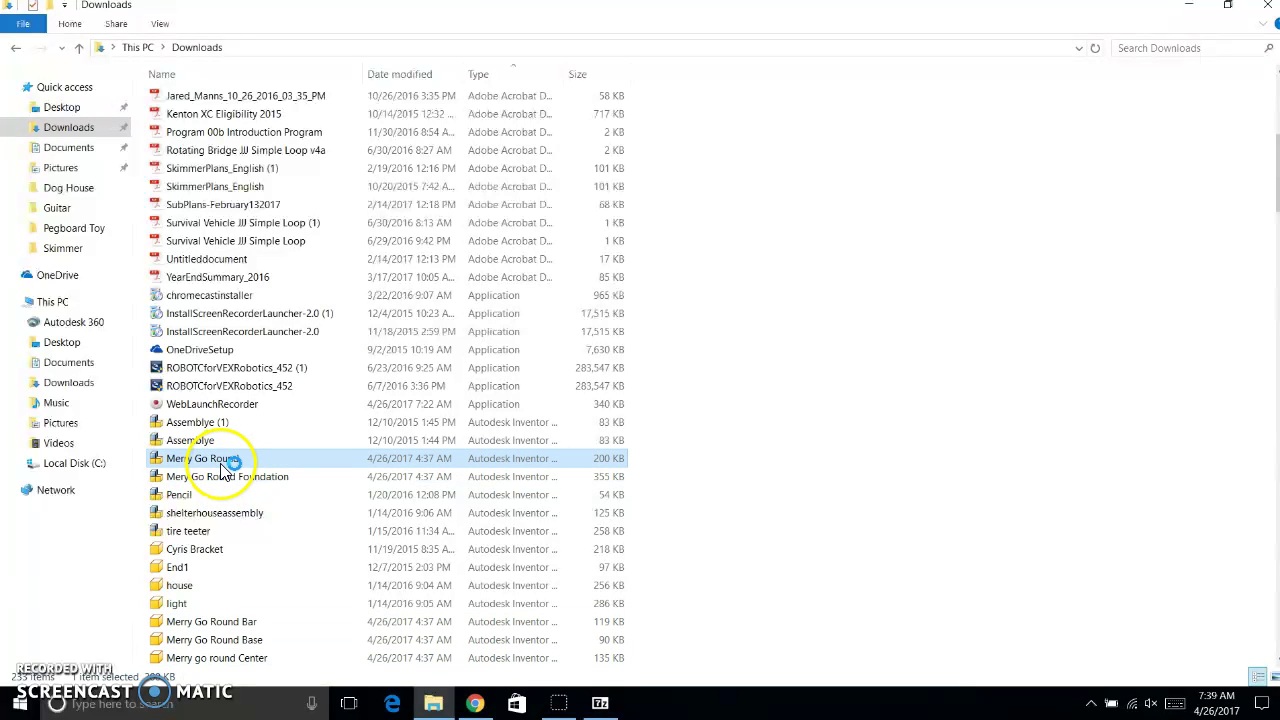
# Step: Open Merry Go Round.iam in Inventor and orbit to a tilted top view of the model
pyautogui.doubleClick(224, 460)
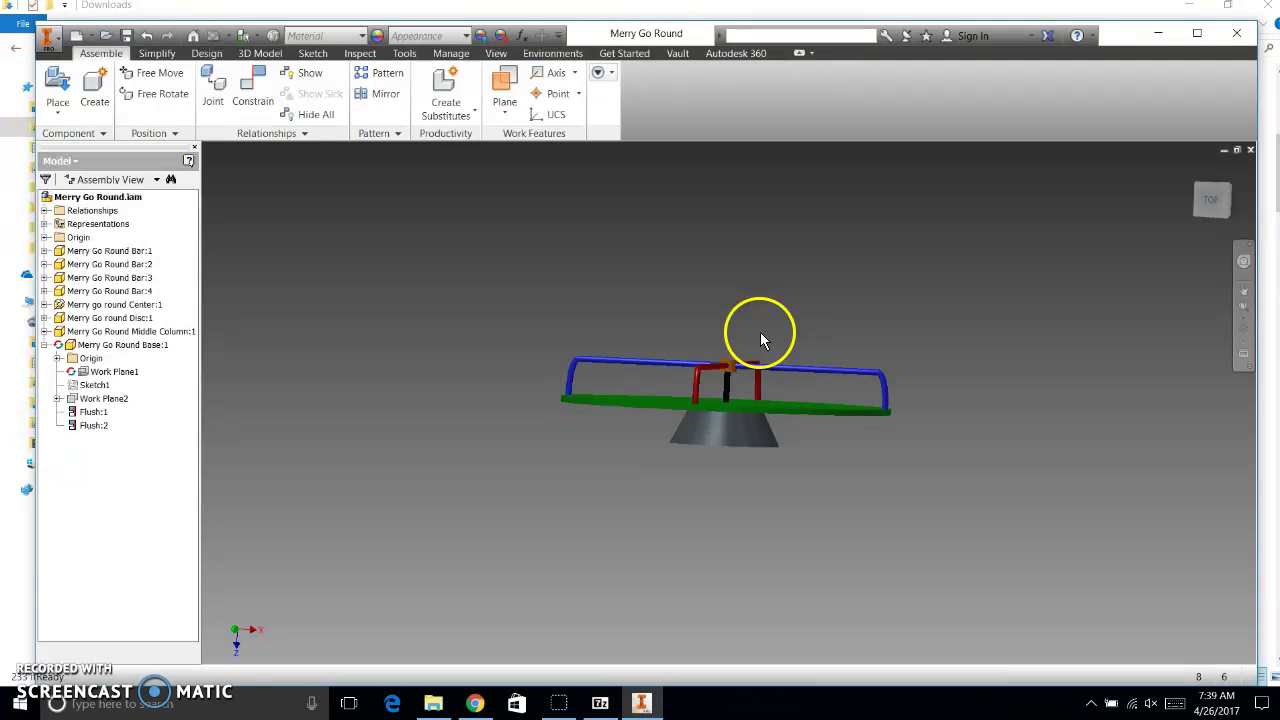
pyautogui.moveTo(760, 340); pyautogui.dragTo(703, 347)
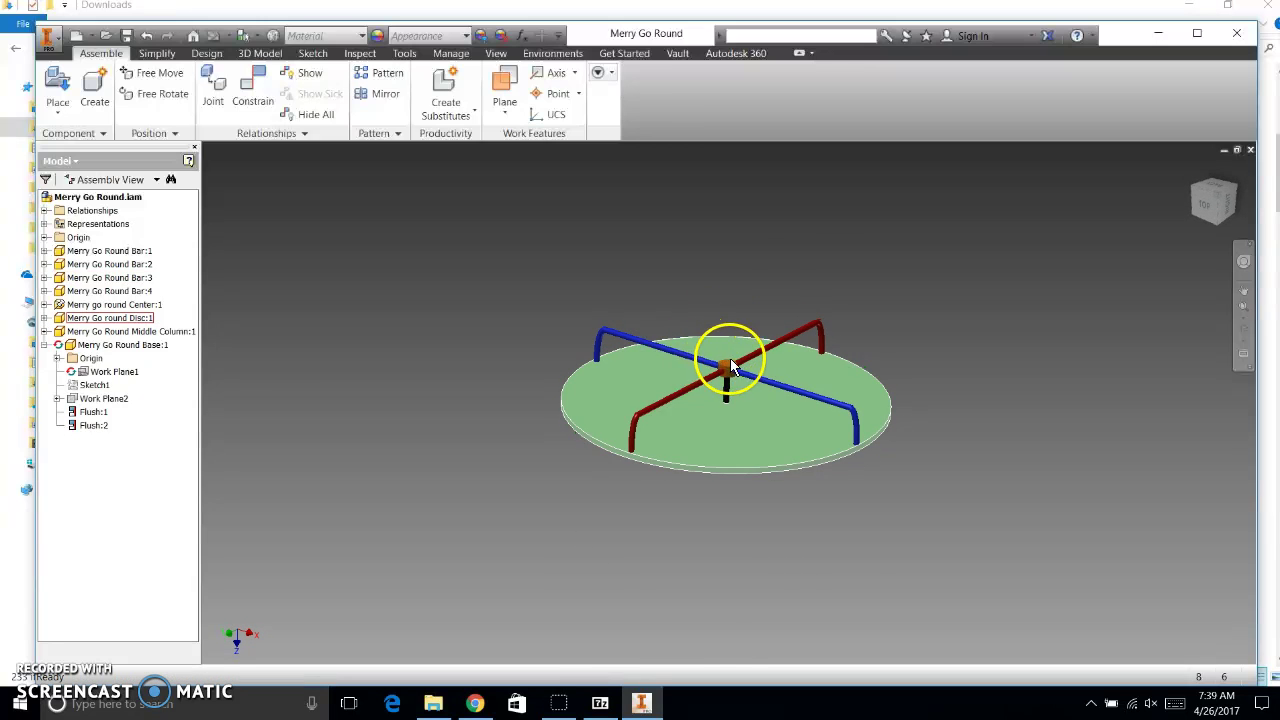